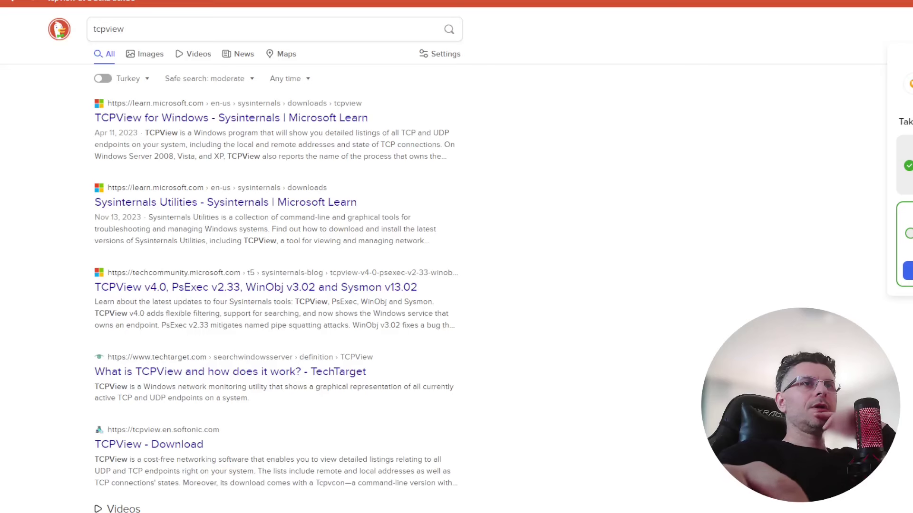
- Open the Sysinternals Utilities page on Microsoft Learn from the tcpview search results
left_click(78, 45)
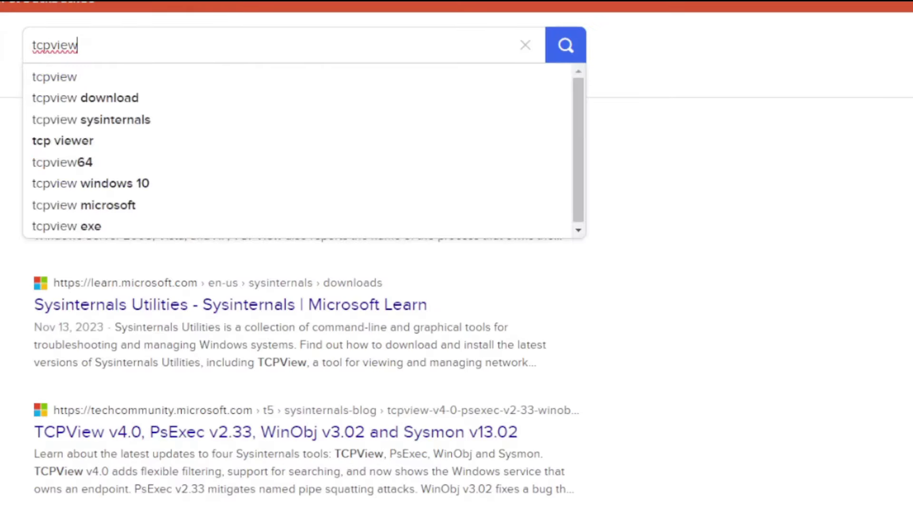
left_click(157, 308)
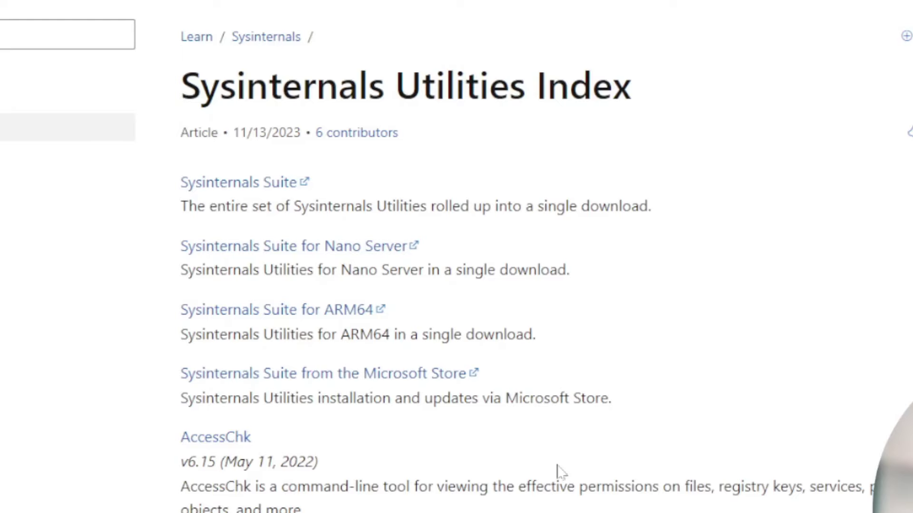
- Look through the Sysinternals Utilities Index, from the suite downloads and Autoruns down to the TCPView entry
scroll(551, 471, "down", 4)
scroll(546, 470, "down", 12)
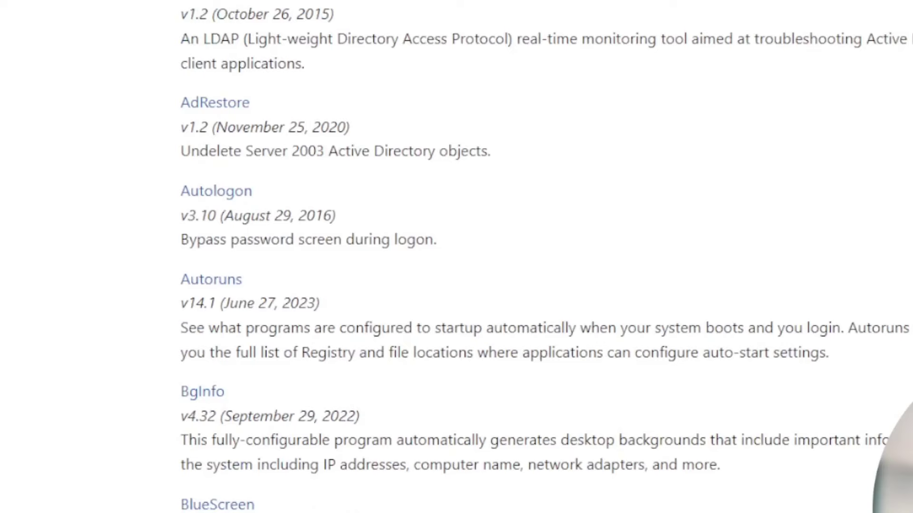
scroll(527, 423, "up", 16)
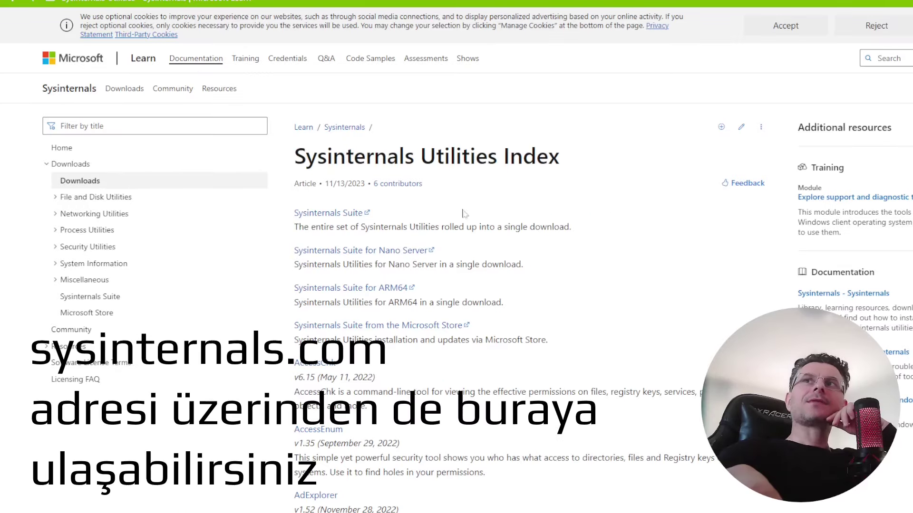
scroll(527, 285, "down", 4)
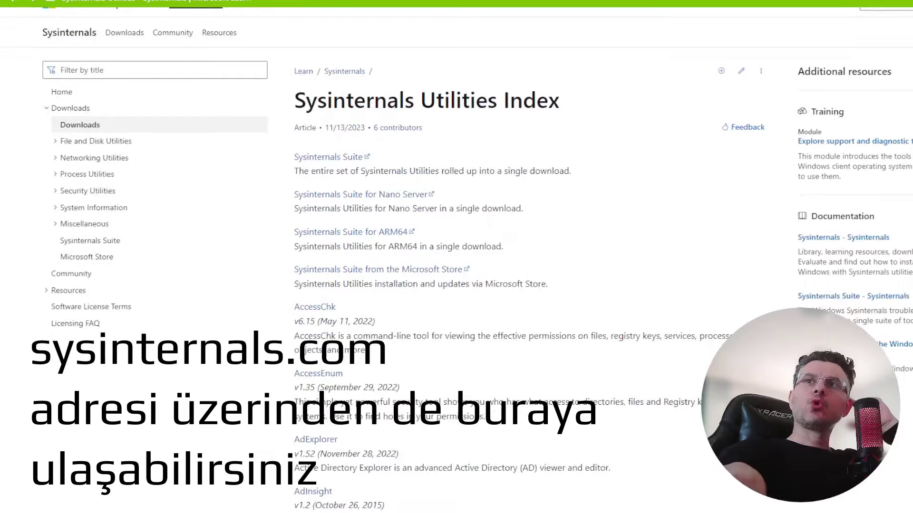
scroll(527, 286, "down", 6)
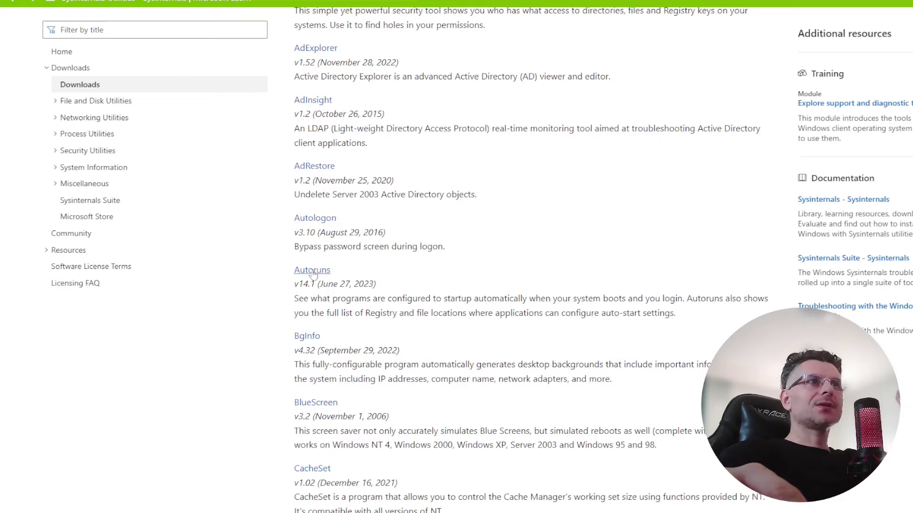
scroll(312, 273, "down", 2)
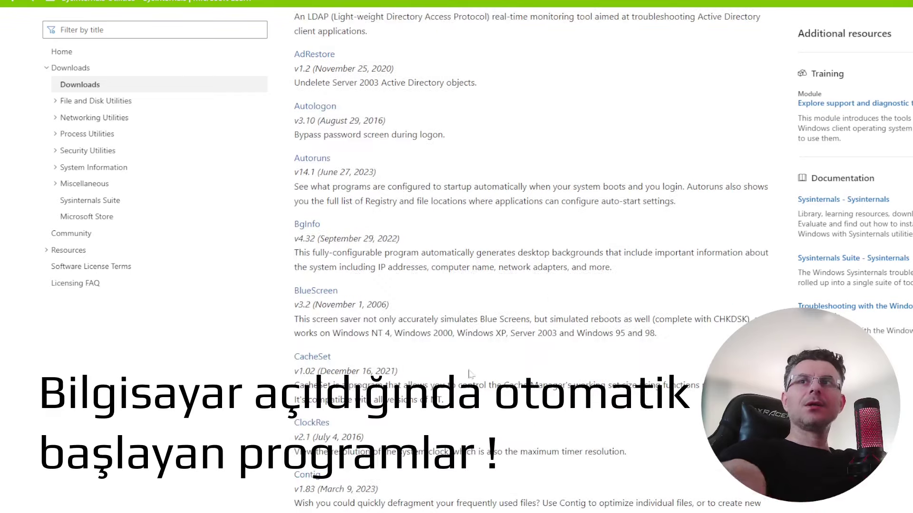
scroll(438, 376, "down", 9)
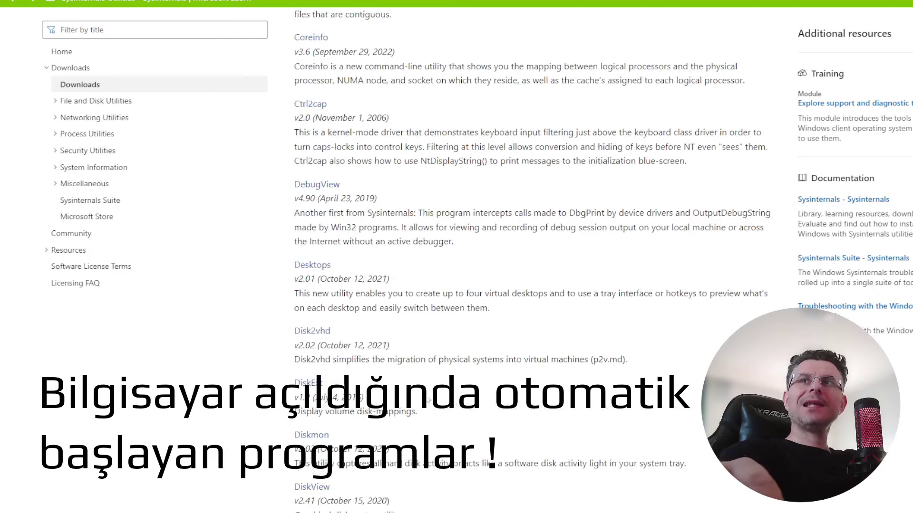
scroll(439, 377, "down", 3)
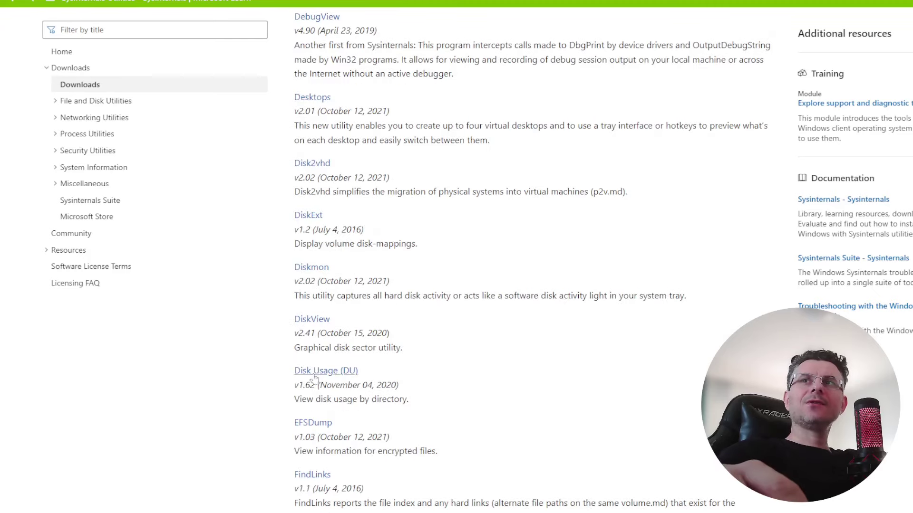
scroll(454, 432, "down", 8)
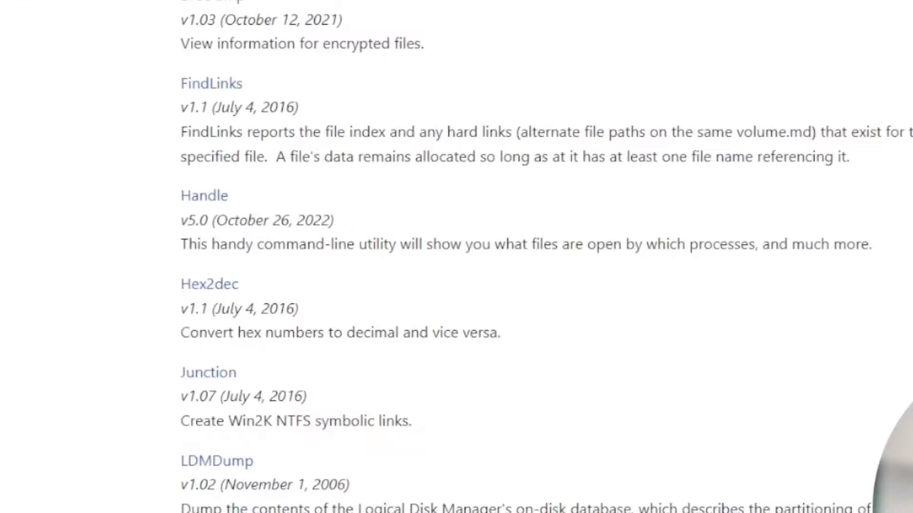
scroll(546, 257, "down", 10)
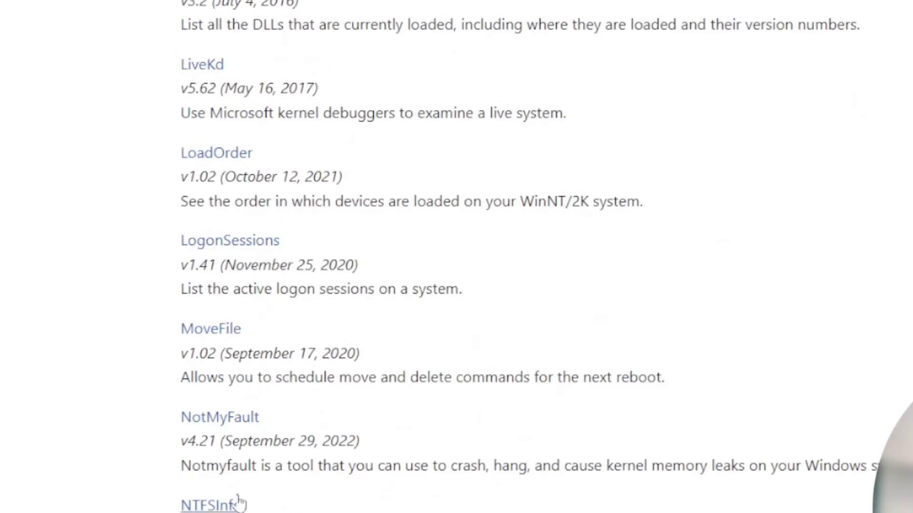
scroll(456, 257, "down", 10)
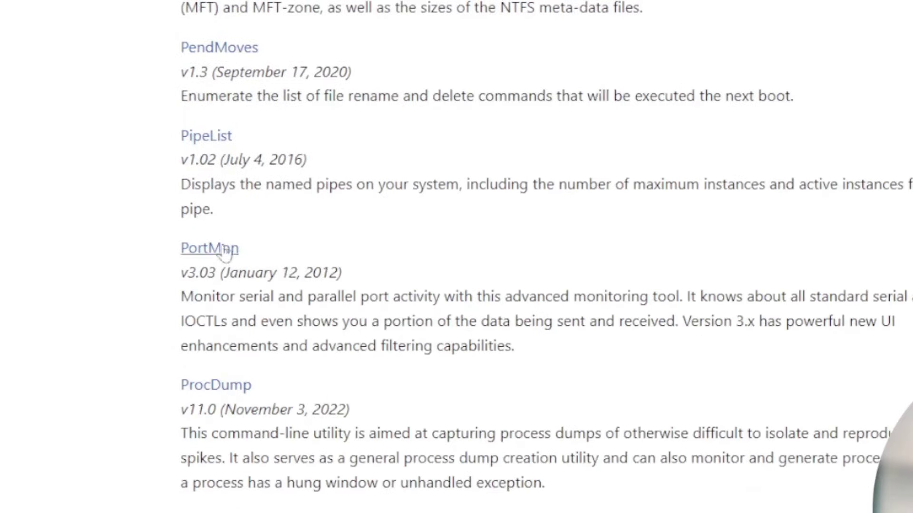
scroll(457, 257, "down", 4)
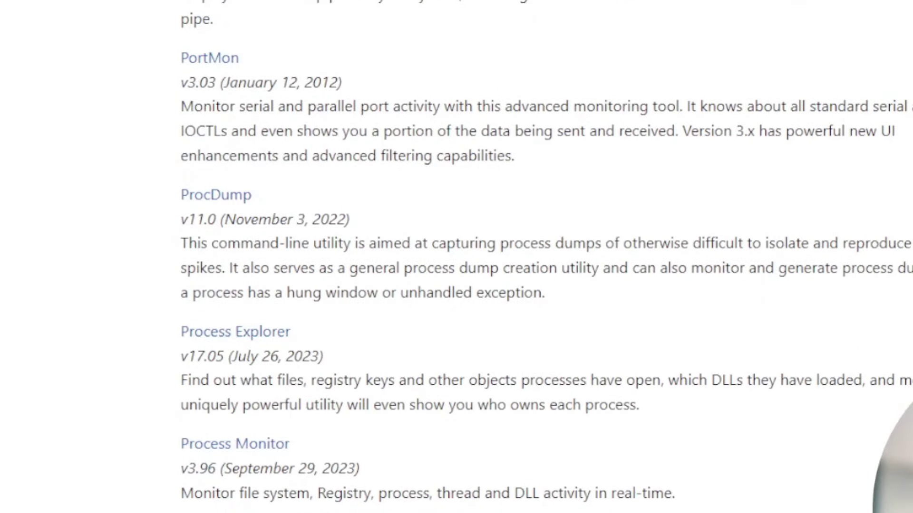
scroll(456, 257, "down", 4)
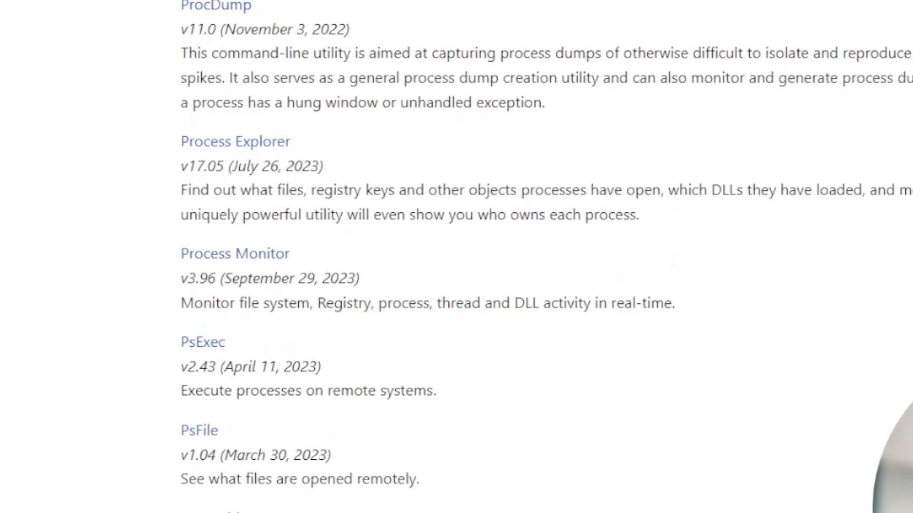
scroll(490, 387, "down", 16)
scroll(457, 257, "down", 20)
scroll(236, 205, "down", 10)
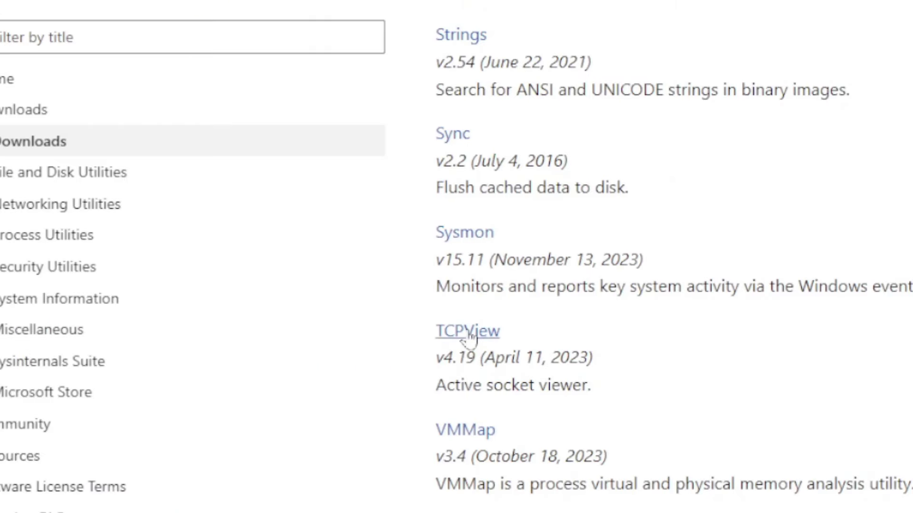
- Open the TCPView page from the utilities index, and return to the web search results
left_click(468, 335)
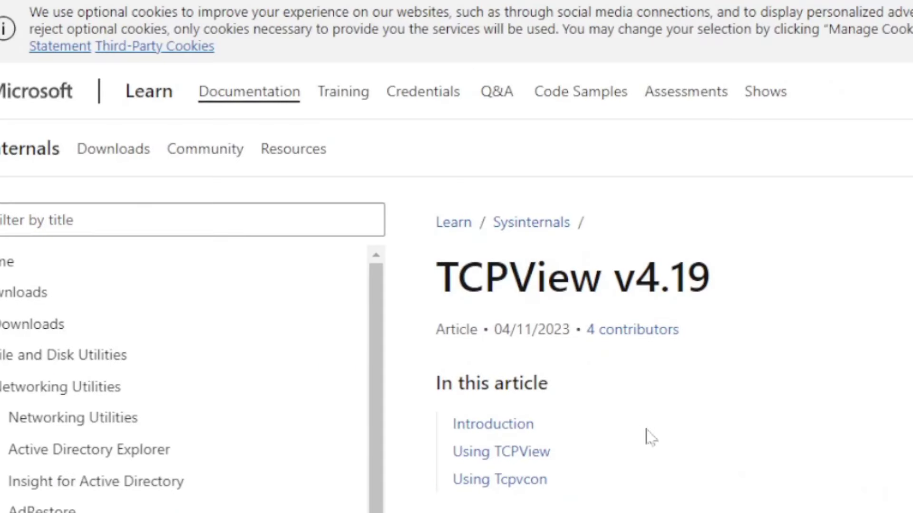
key("alt+Left")
key("alt+Left")
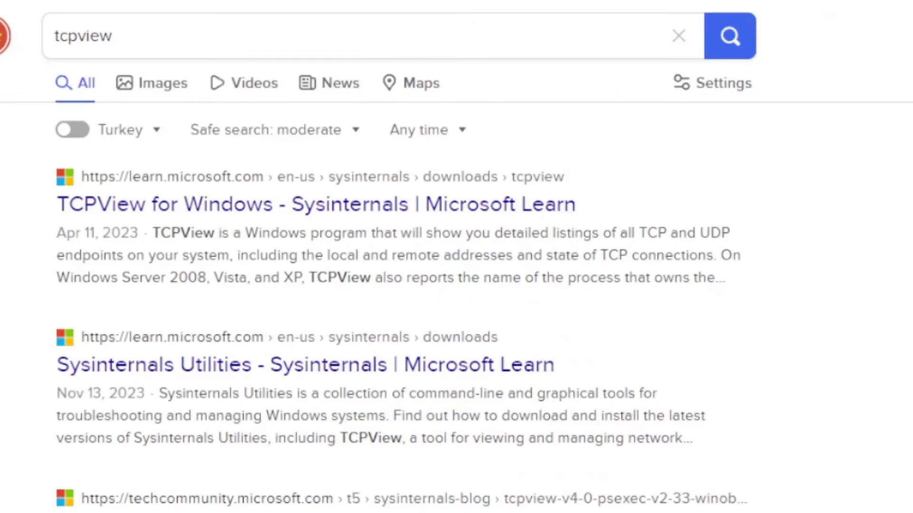
- Search the web for "tcpview sysinternals" and open the TCPView for Windows page on Microsoft Learn
left_click(216, 37)
left_click(180, 76)
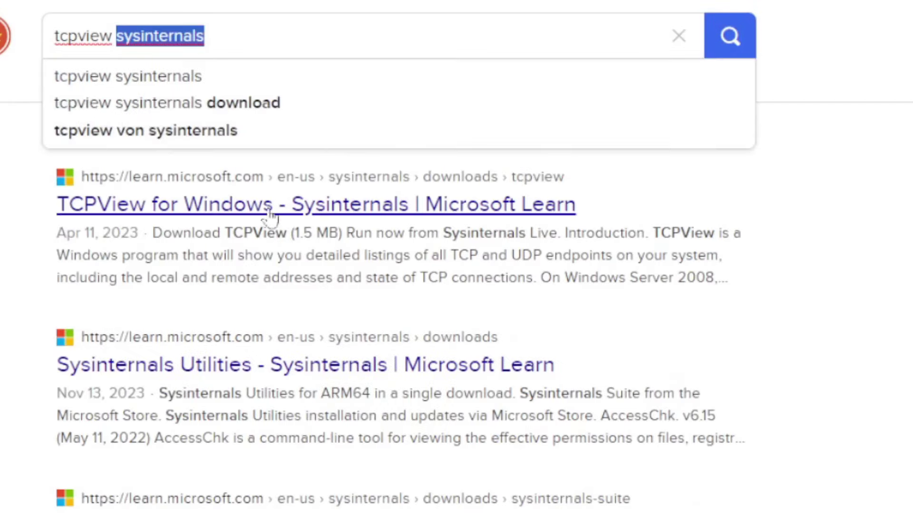
left_click(262, 206)
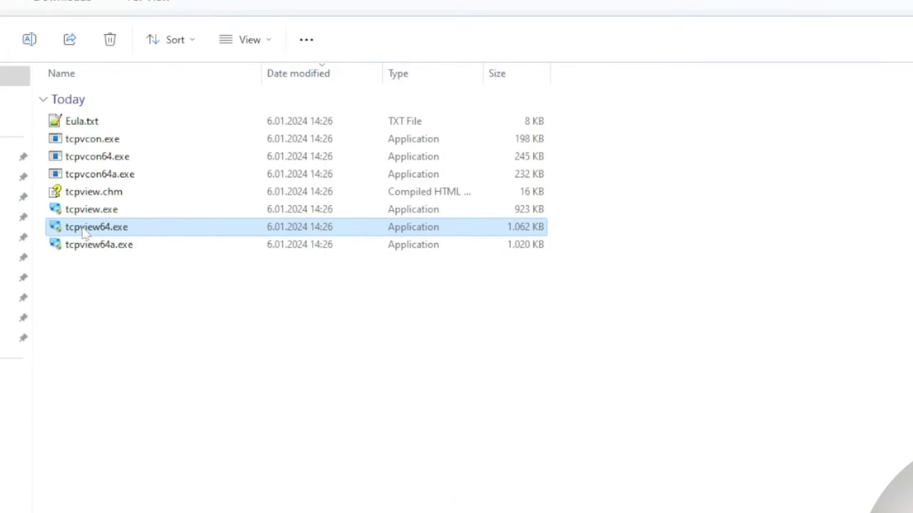
- Launch tcpview64.exe from the extracted TCPView download folder
double_click(82, 228)
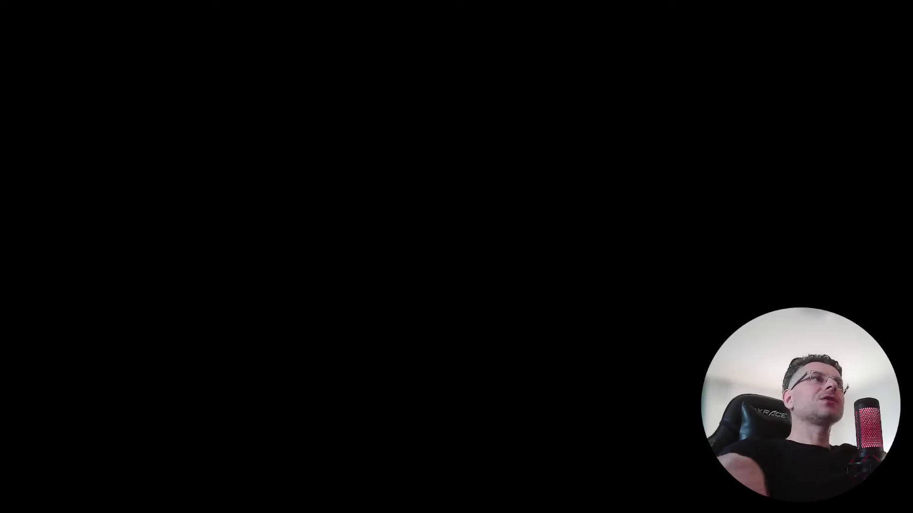
left_click(26, 169)
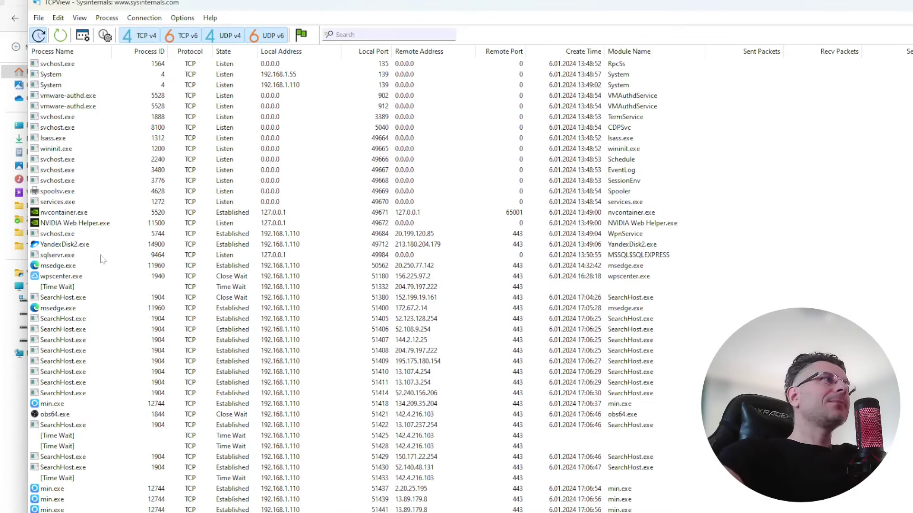
- Select the first msedge.exe connection and review the processes and remote addresses further down the list
left_click(52, 276)
left_click(57, 266)
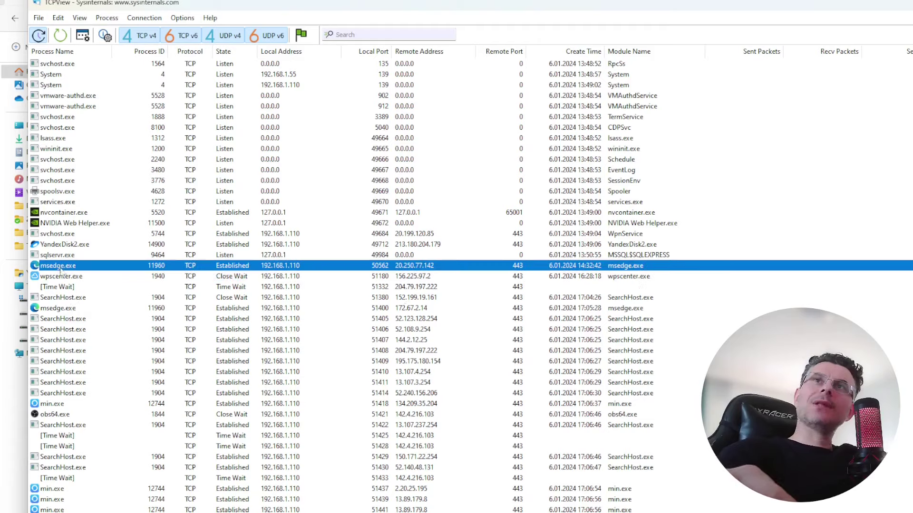
scroll(209, 343, "down", 5)
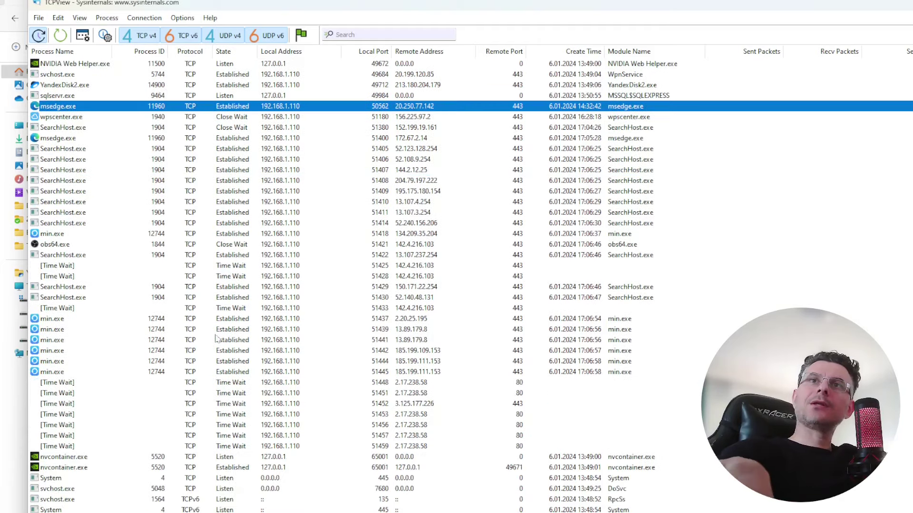
scroll(76, 324, "down", 10)
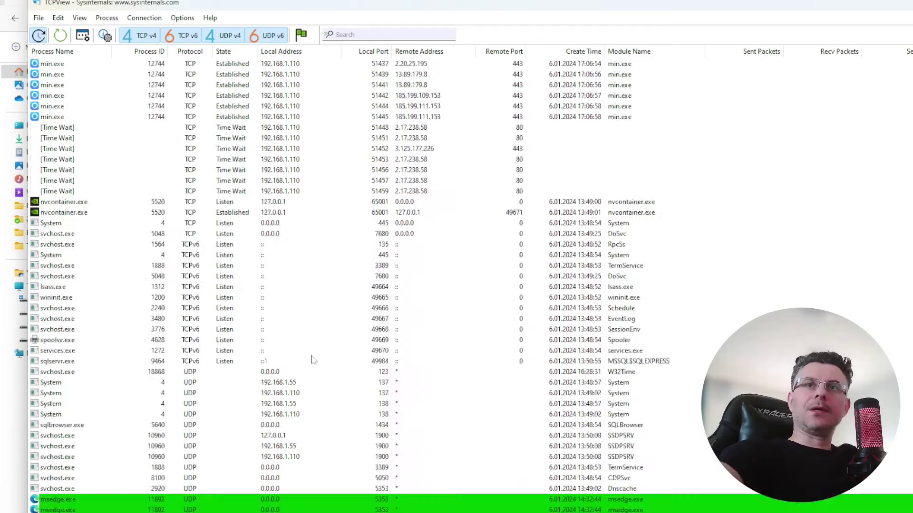
- View the process properties of the svchost.exe entry with process ID 5048, and close them
right_click(58, 184)
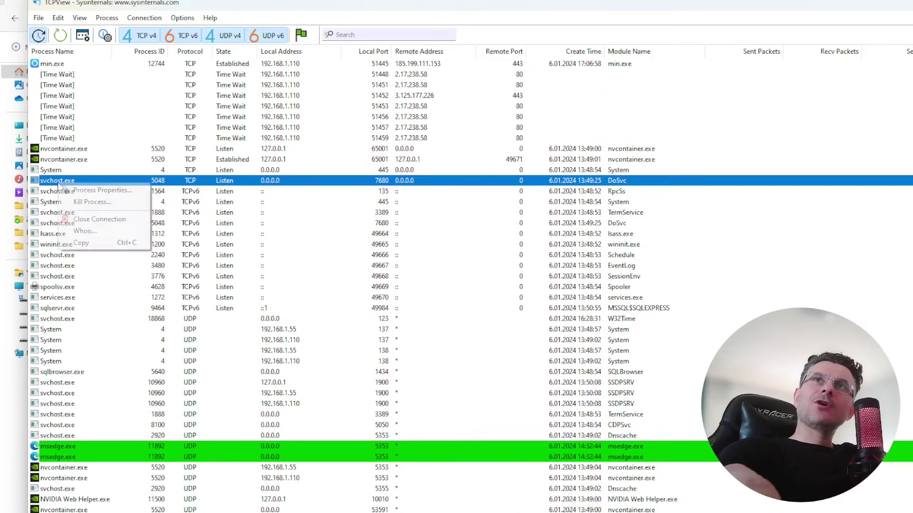
left_click(102, 191)
left_click_drag(200, 19, 325, 267)
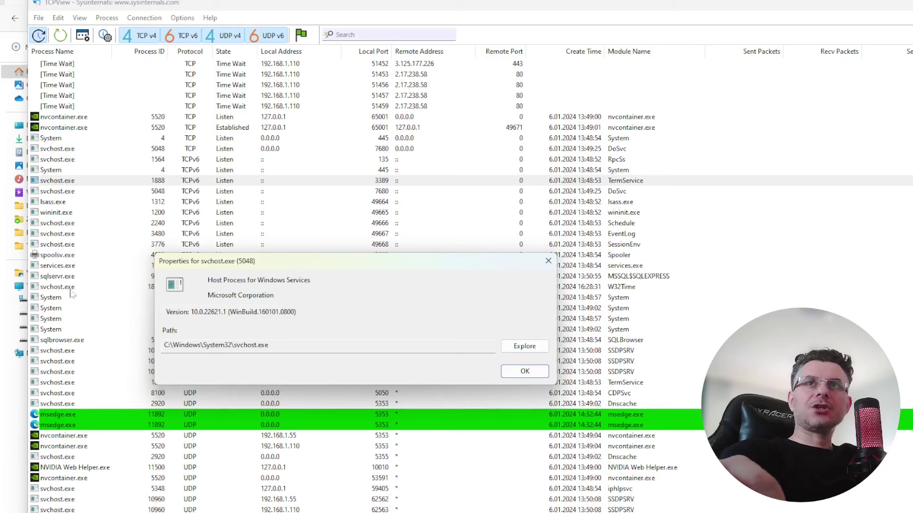
left_click(548, 261)
- Examine the TCP and UDP connection list, checking process names, states, remote addresses and module names, including the NVIDIA Web Helper.exe entry
left_click(633, 278)
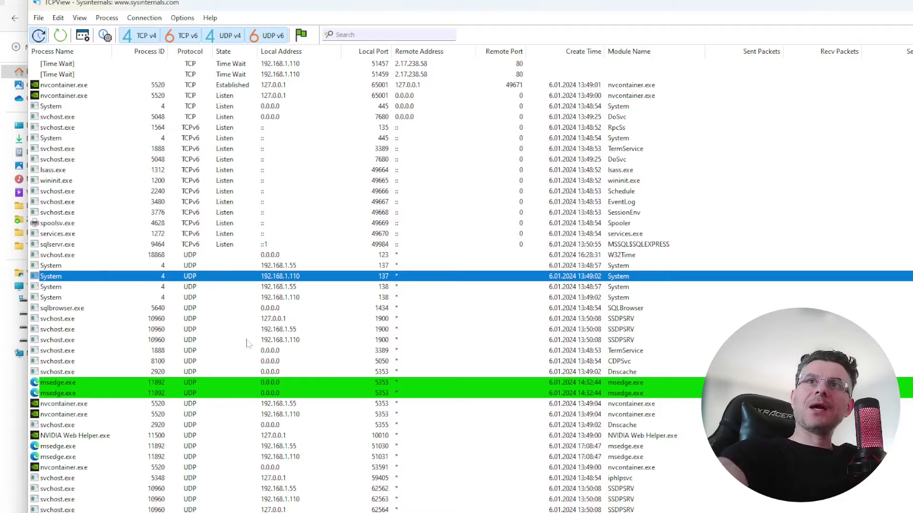
scroll(262, 333, "down", 7)
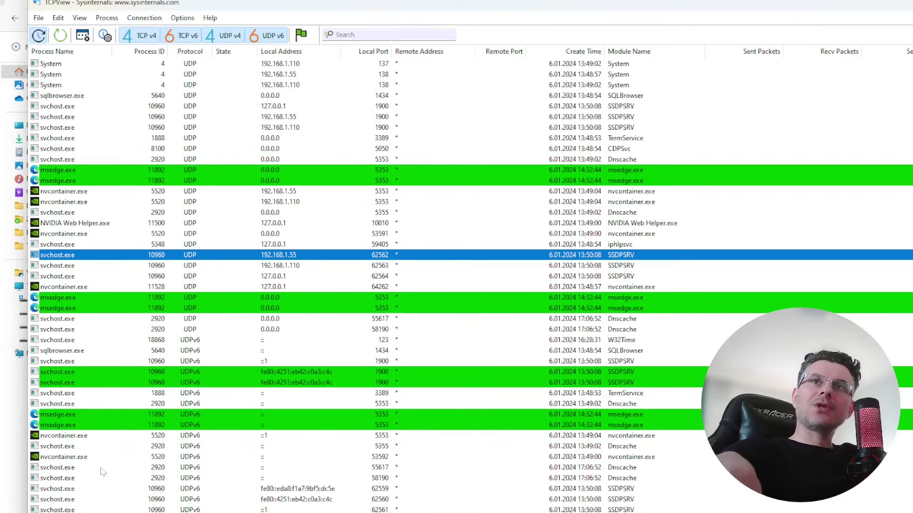
scroll(102, 333, "up", 20)
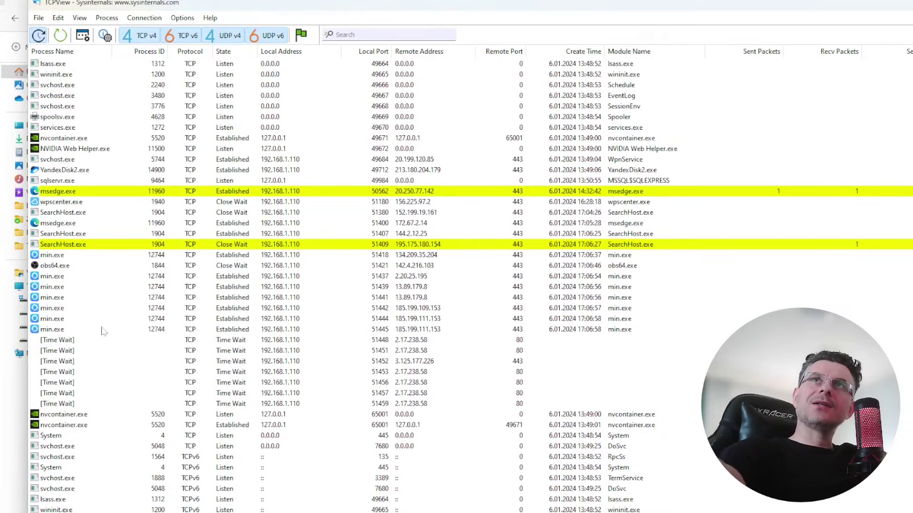
left_click(59, 149)
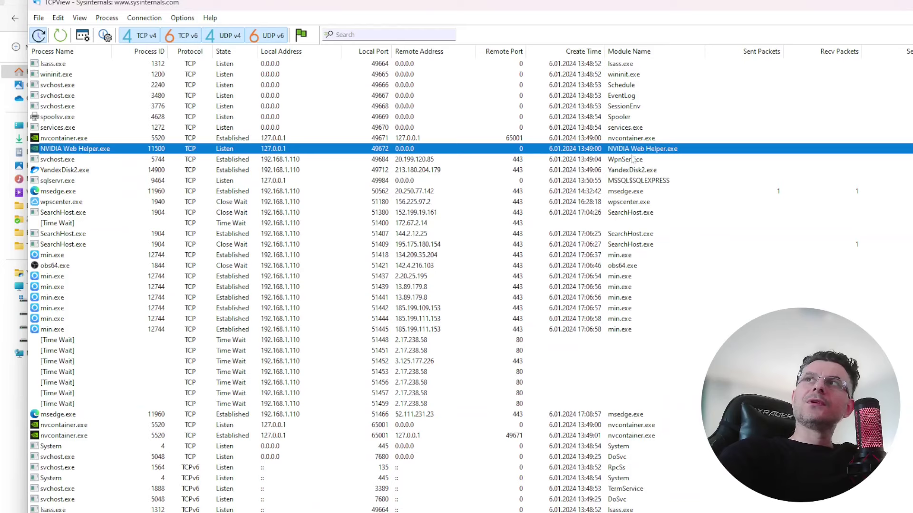
scroll(124, 199, "up", 3)
scroll(217, 330, "down", 5)
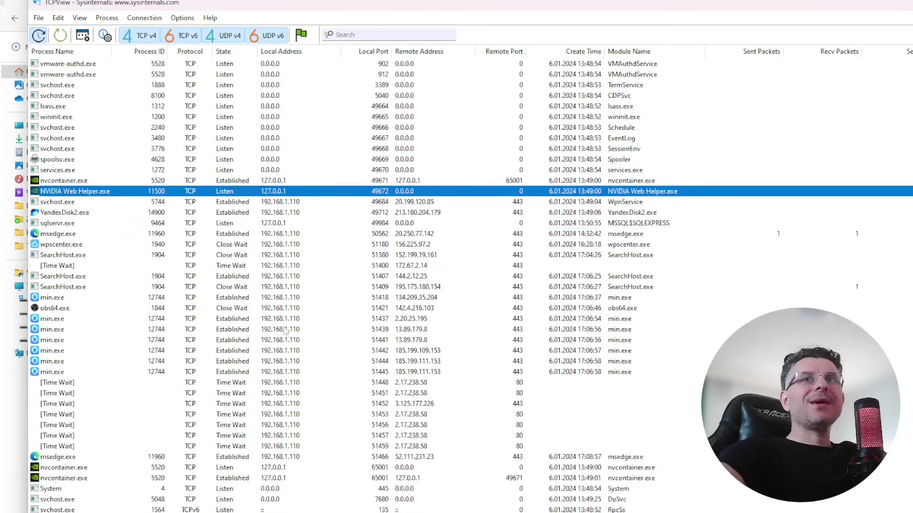
scroll(246, 316, "down", 4)
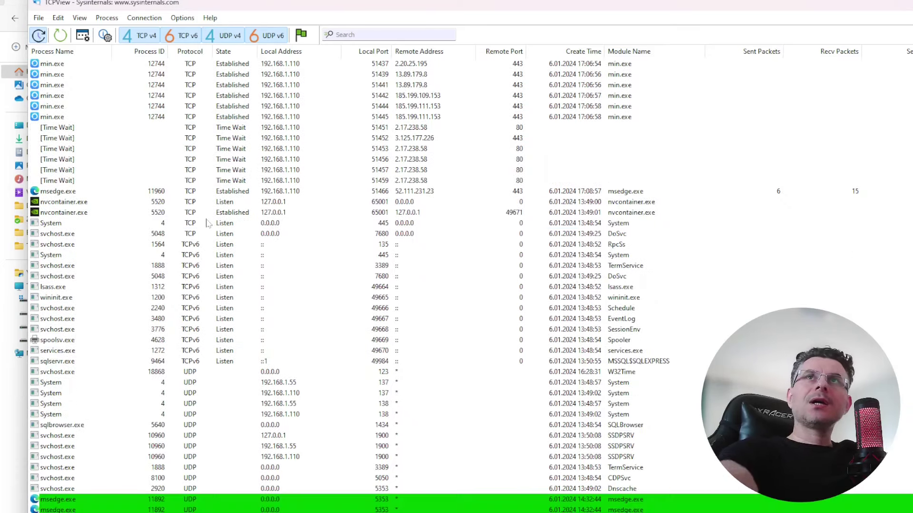
left_click(420, 119)
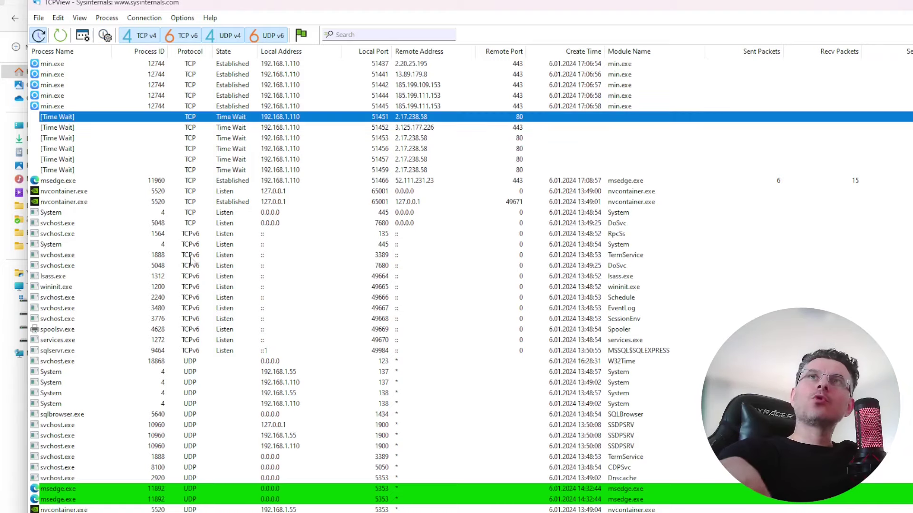
scroll(191, 261, "down", 9)
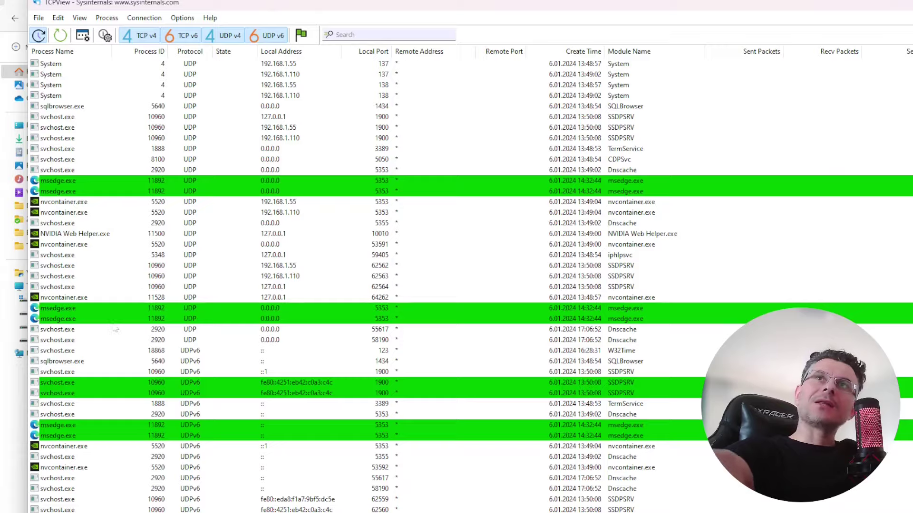
scroll(138, 295, "up", 18)
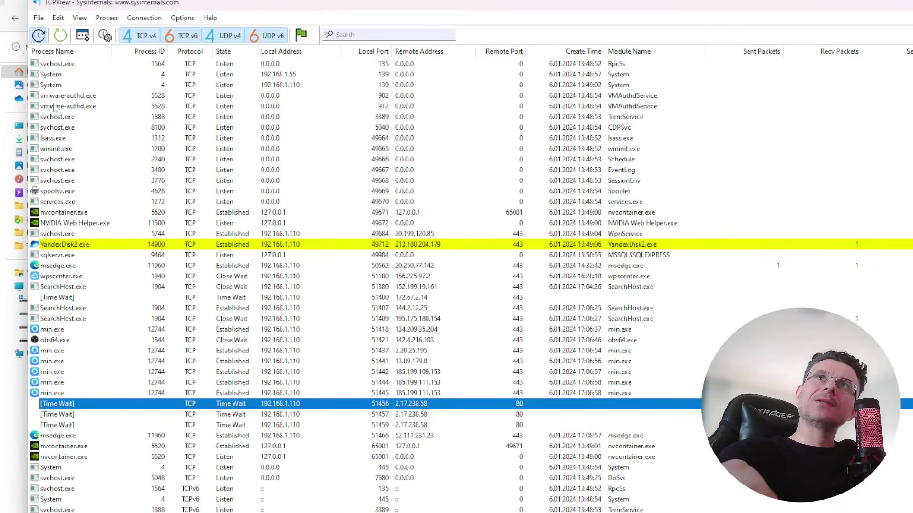
- Select the lsass.exe, svchost.exe (SessionEnv) and first vmware-authd.exe entries in turn and review the connections below them
left_click(53, 139)
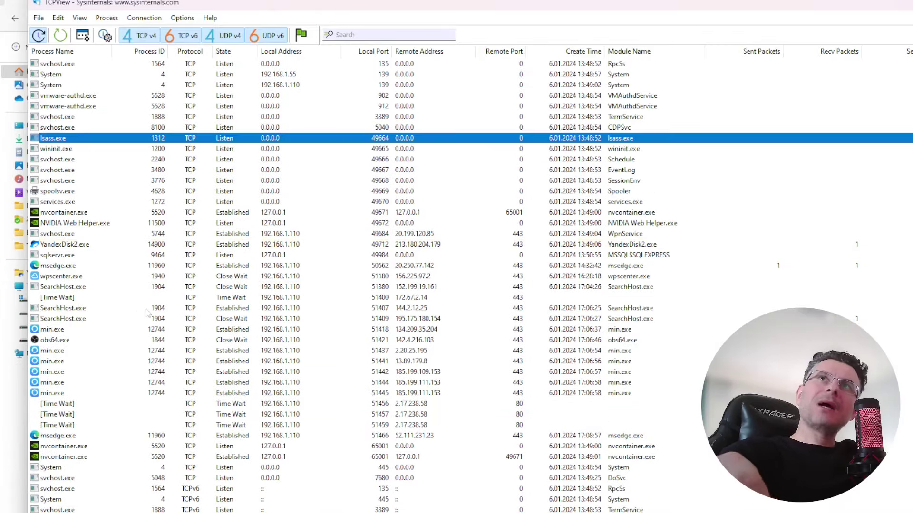
left_click(61, 181)
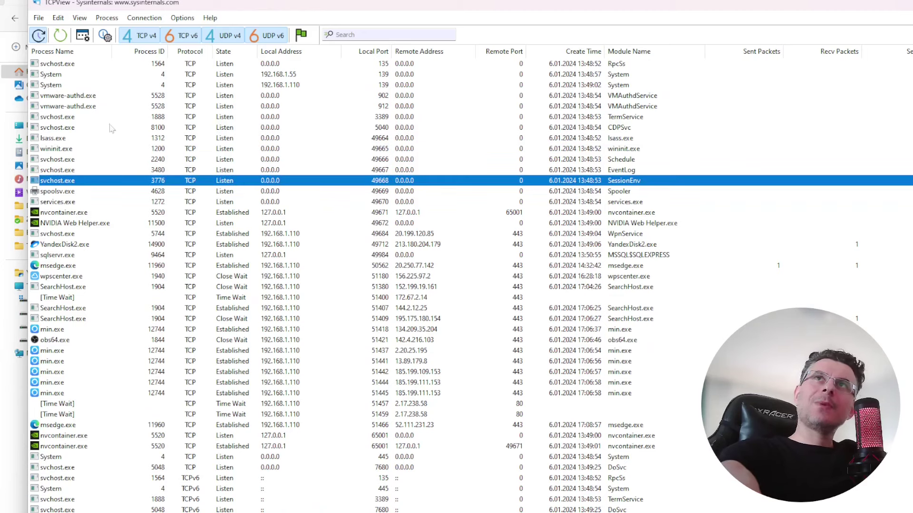
left_click(66, 96)
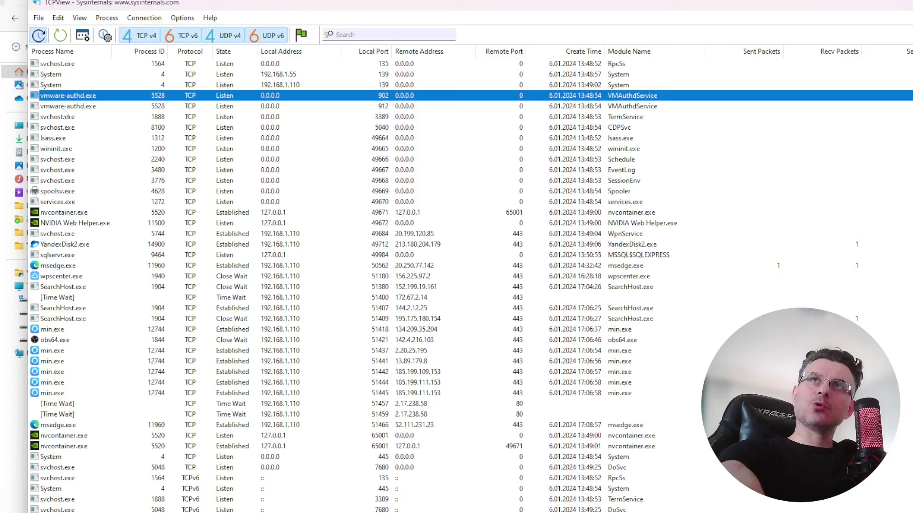
scroll(126, 349, "down", 1)
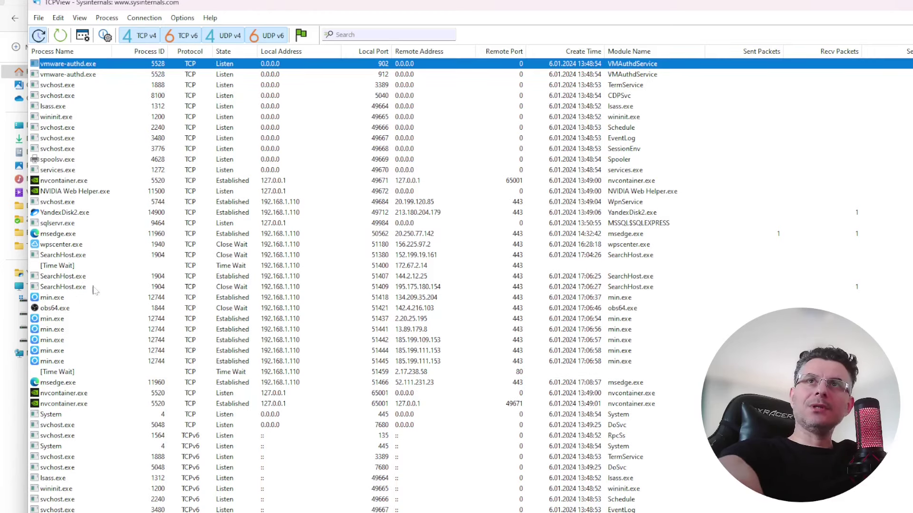
scroll(102, 328, "down", 5)
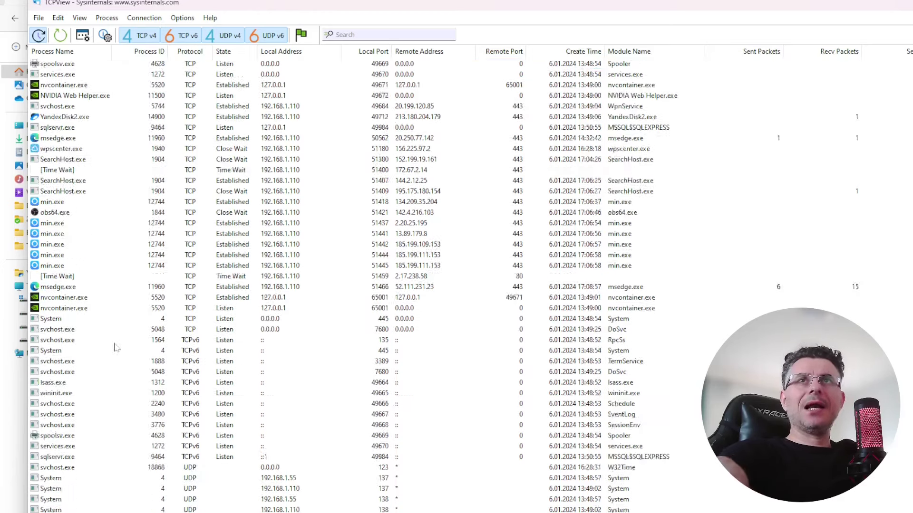
scroll(110, 305, "up", 5)
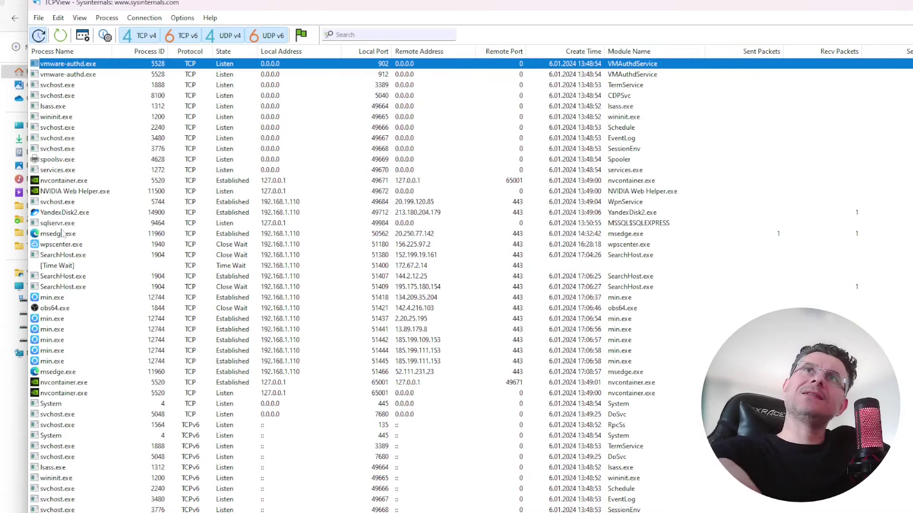
- Select the YandexDisk2.exe connection and review the TCPv6, UDP and UDPv6 entries further down the list
left_click(62, 215)
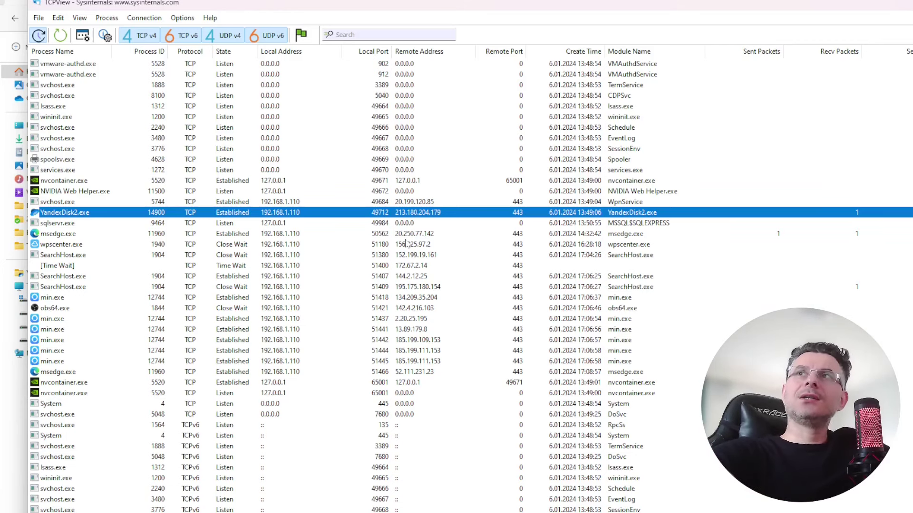
scroll(408, 244, "down", 11)
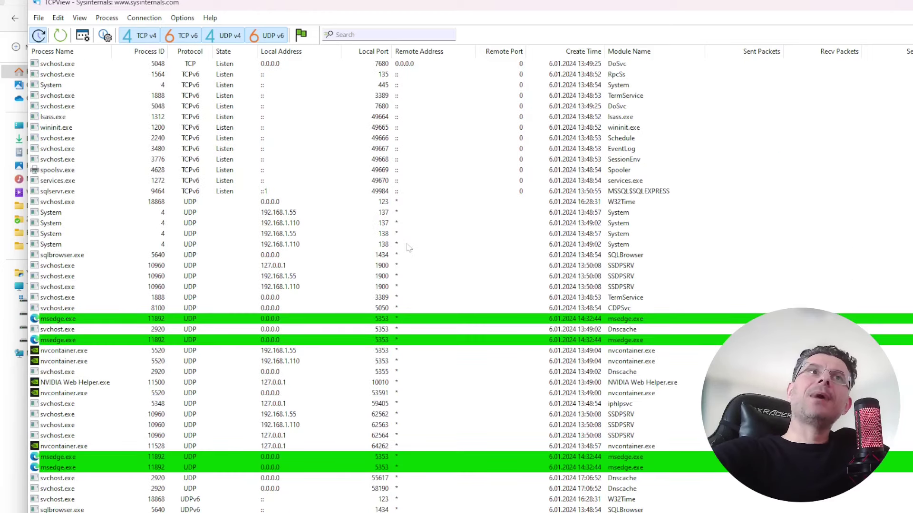
scroll(407, 247, "down", 4)
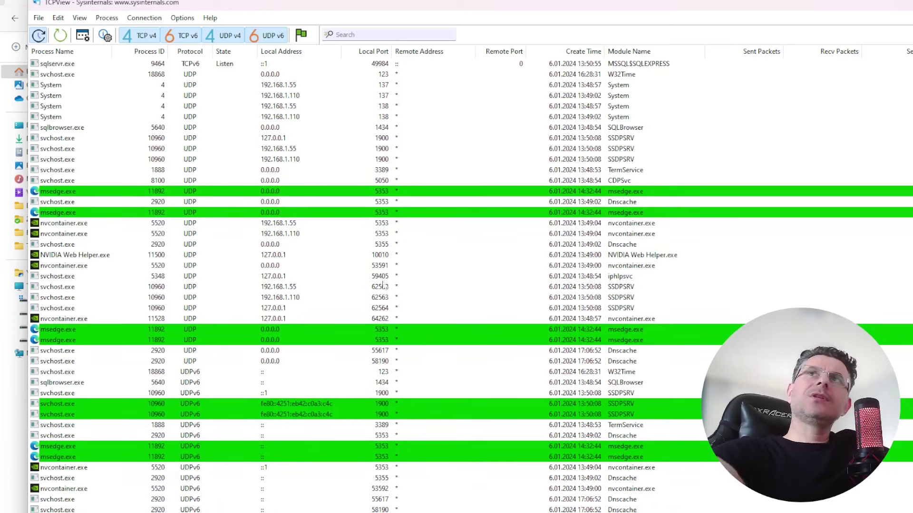
mouse_move(237, 6)
left_mouse_down()
mouse_move(230, 16)
mouse_move(215, 1)
mouse_move(224, 5)
left_mouse_up()
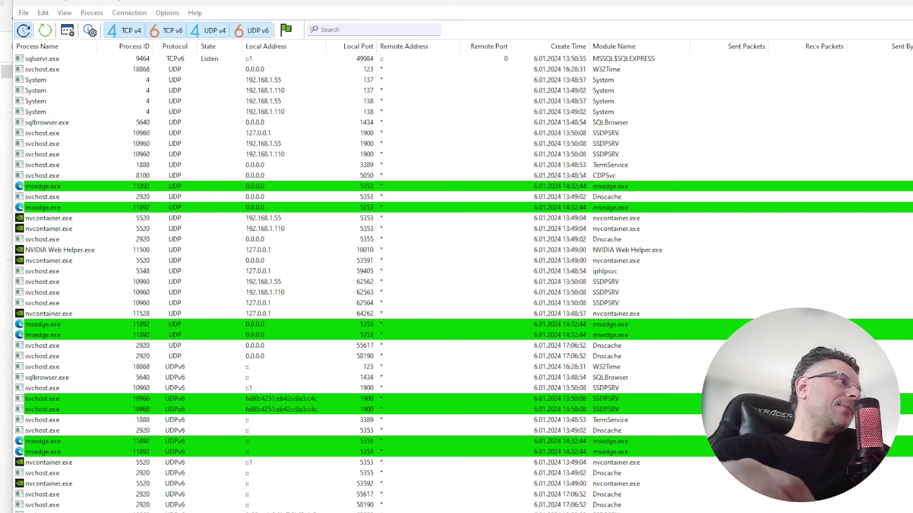
- Switch to a new Command Prompt window and enlarge its text for easier reading
key("super+r")
left_click_drag(400, 336, 276, 336)
left_click_drag(153, 335, 211, 319)
key("Return")
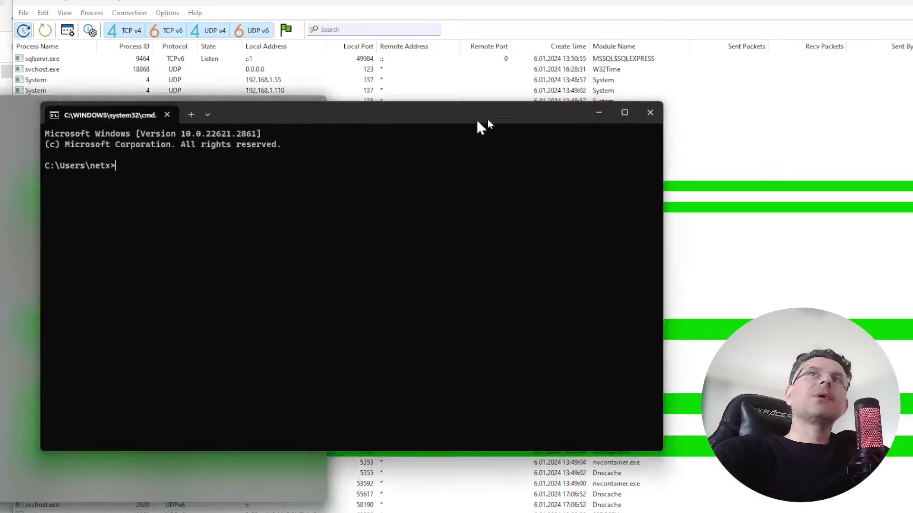
scroll(320, 259, "up", 3, "ctrl")
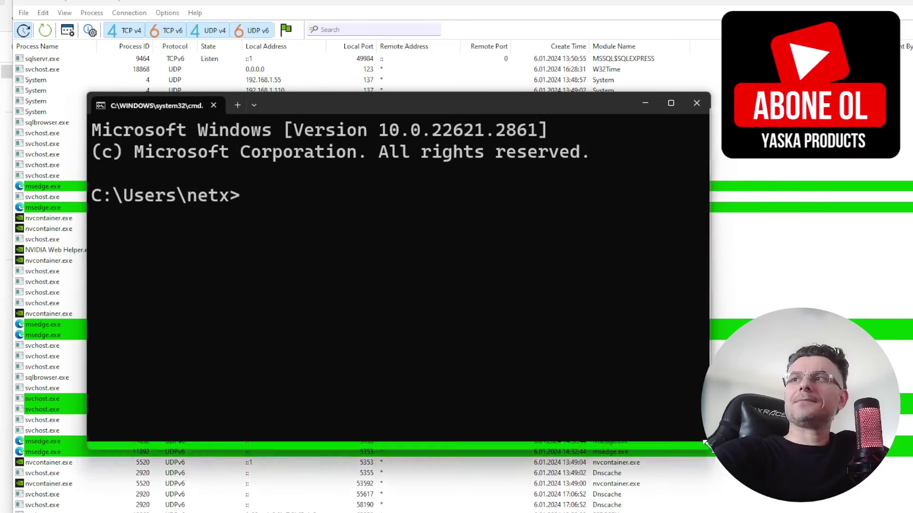
- Display the netstat help with netstat /?, maximize the window and read the options from the beginning
type("netsta")
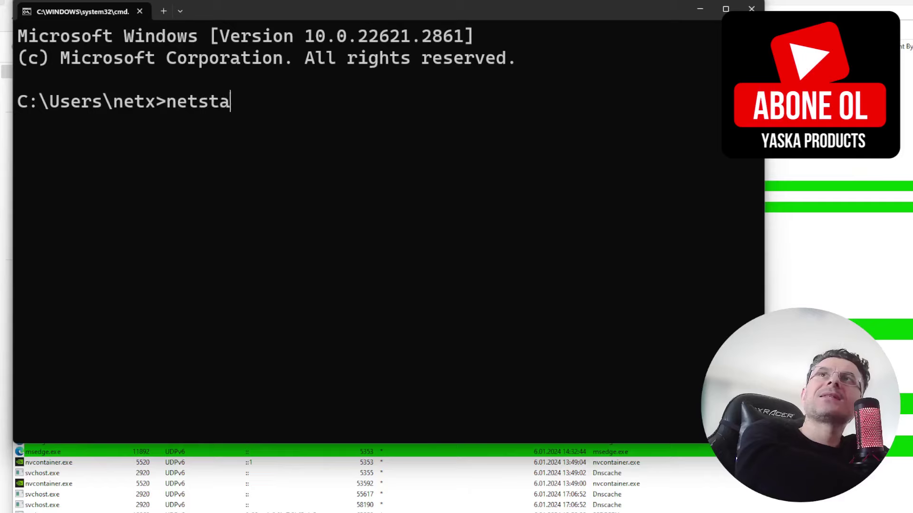
type("t /?")
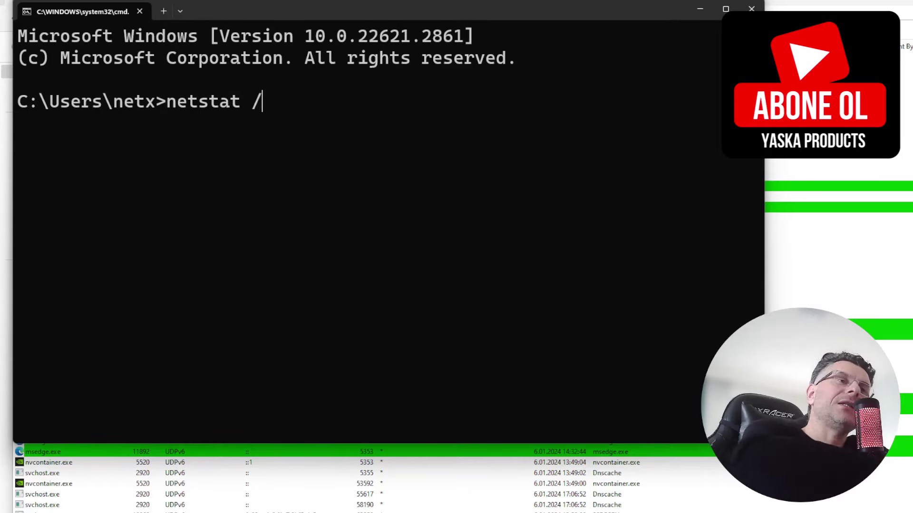
key("Return")
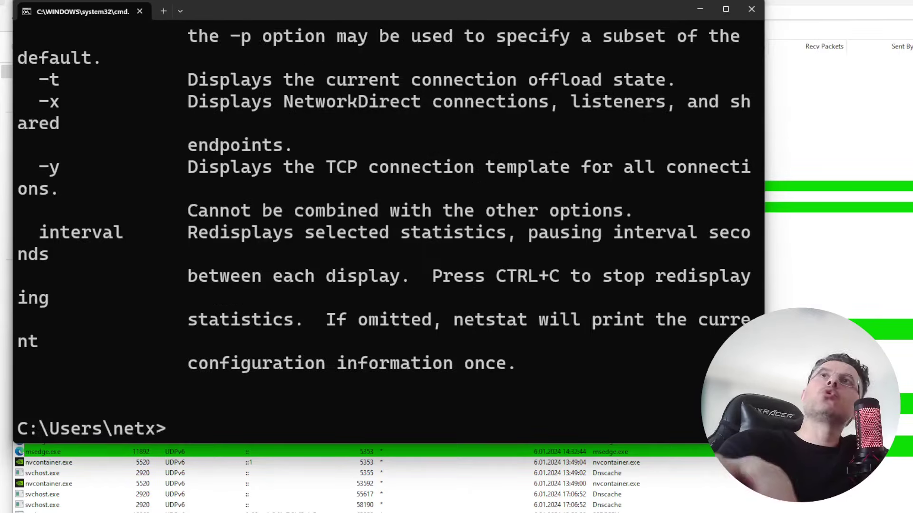
scroll(454, 249, "up", 6)
left_click(726, 9)
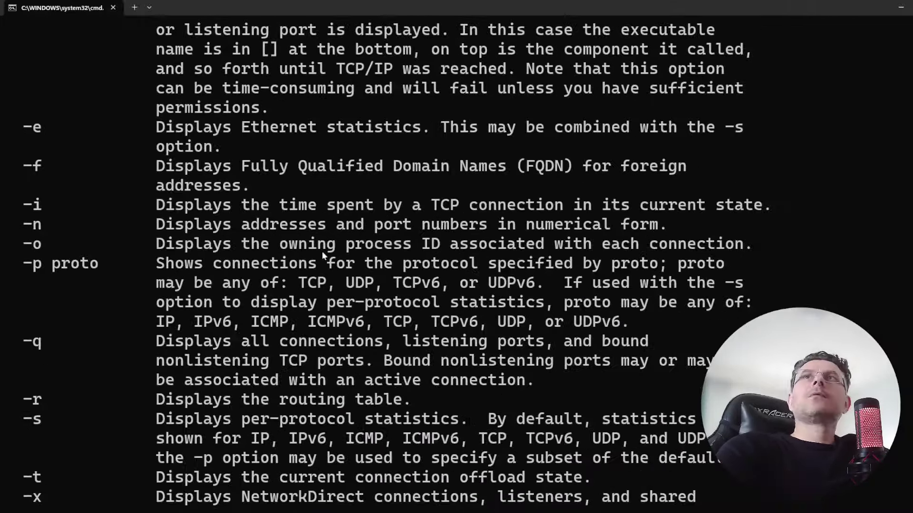
scroll(333, 242, "up", 5)
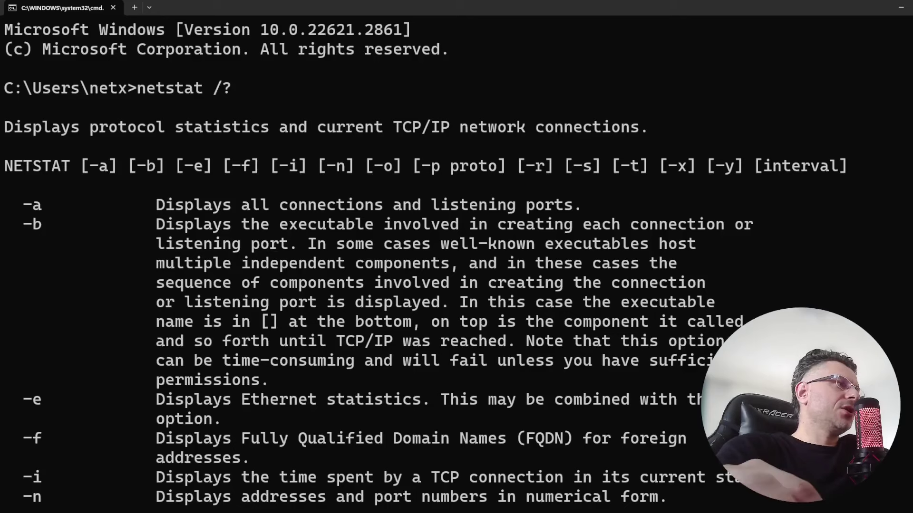
- Open a second Command Prompt window and list all connections and listening ports with netstat -a
key("super+r")
left_click(242, 370)
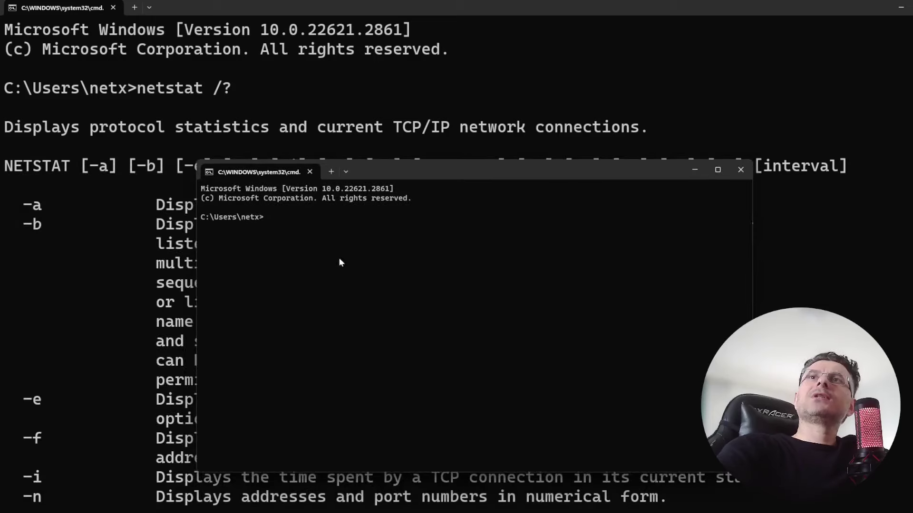
type("netst")
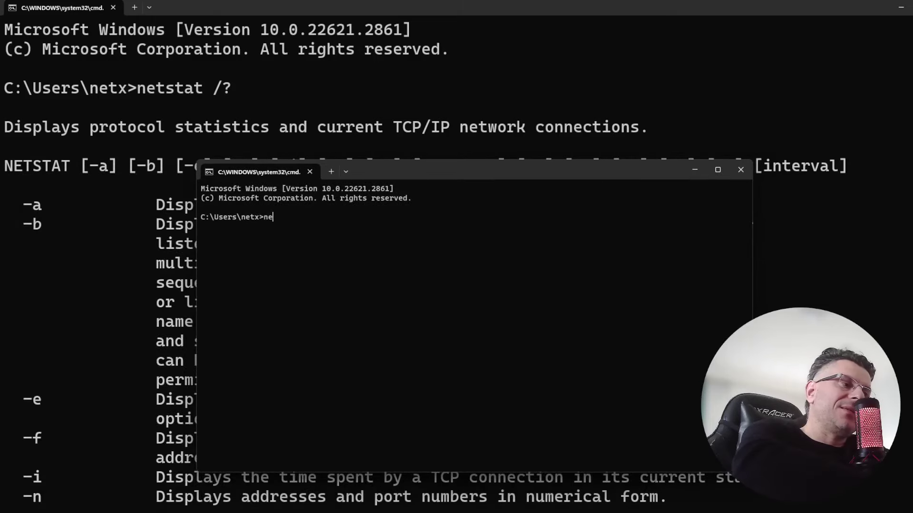
type("at -a")
key("Return")
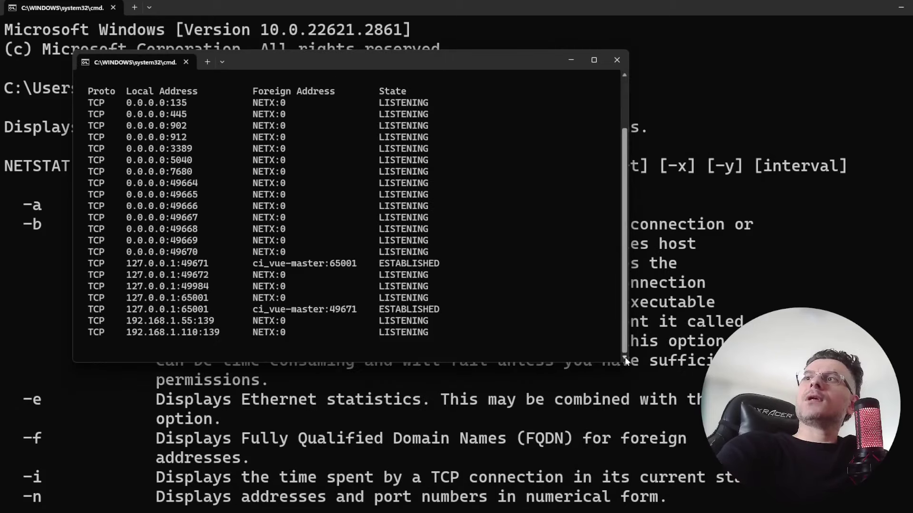
- Enlarge the second Command Prompt window, place it beside the option list and review the active connections from the start
left_click_drag(627, 362, 742, 457)
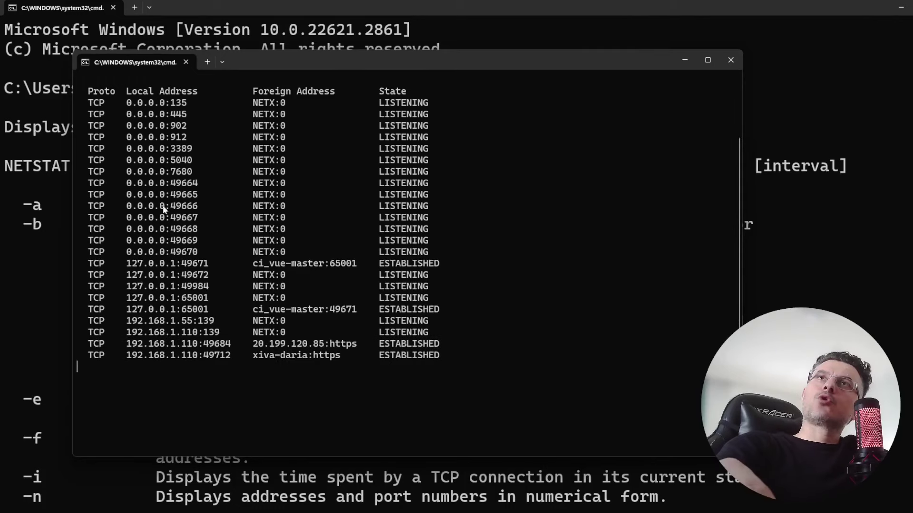
scroll(186, 351, "up", 2)
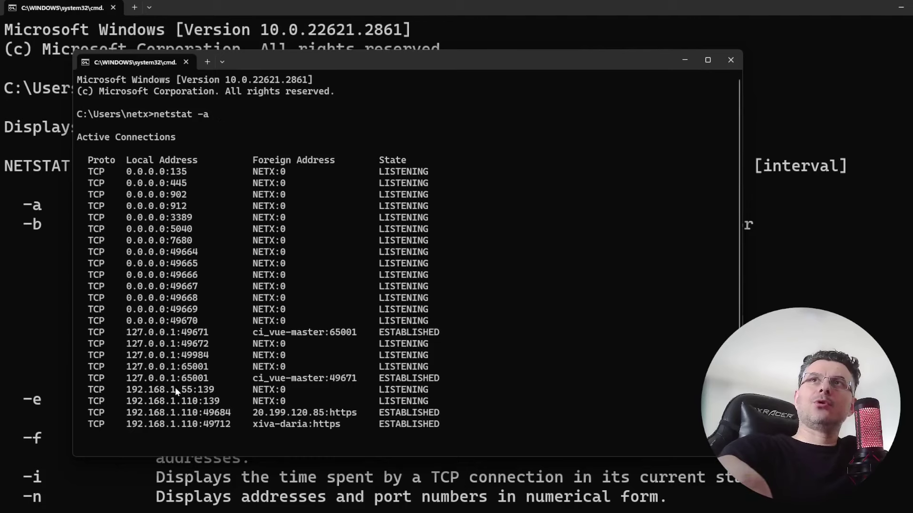
left_click_drag(300, 57, 476, 88)
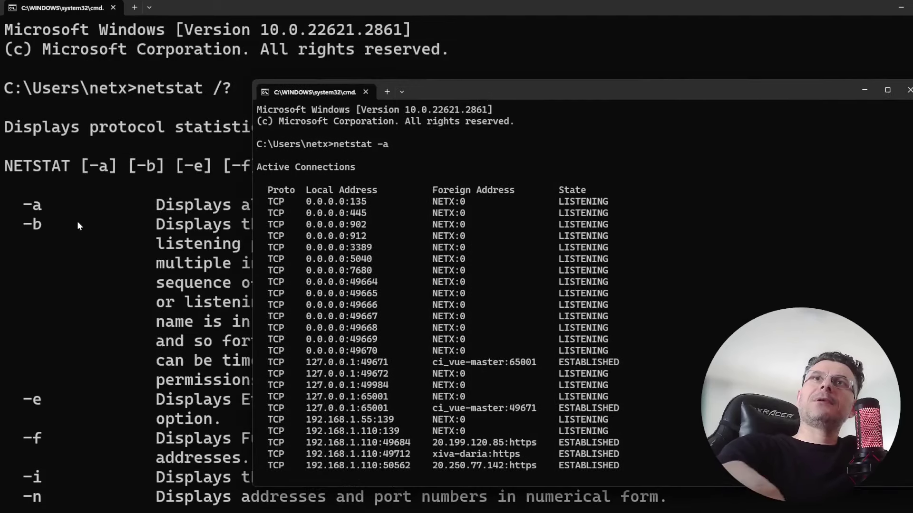
left_click(277, 210)
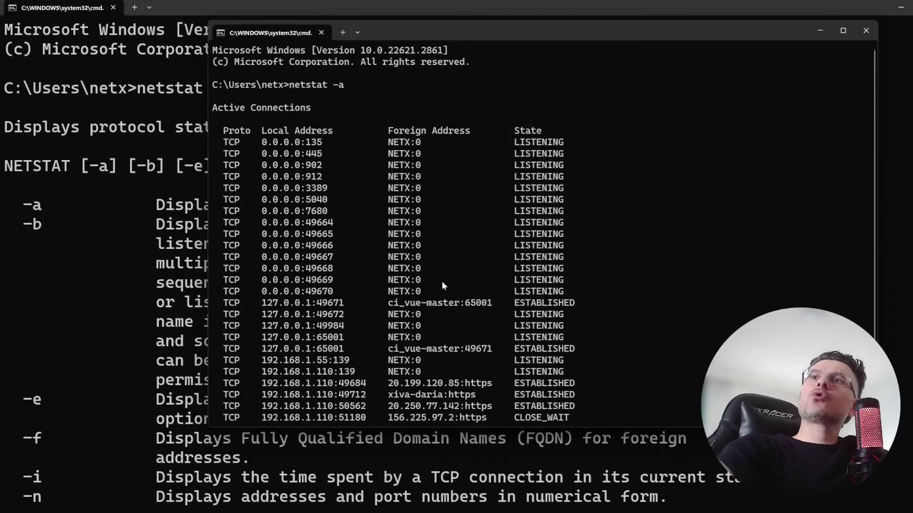
- Stop the running netstat -a listing and clear the Command Prompt with cls
scroll(432, 288, "down", 2)
key("ctrl+c")
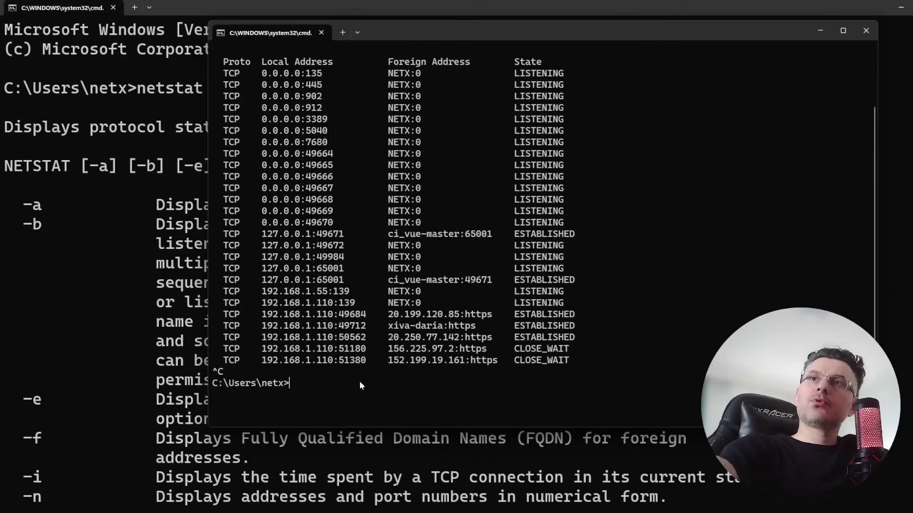
type("cls")
key("Return")
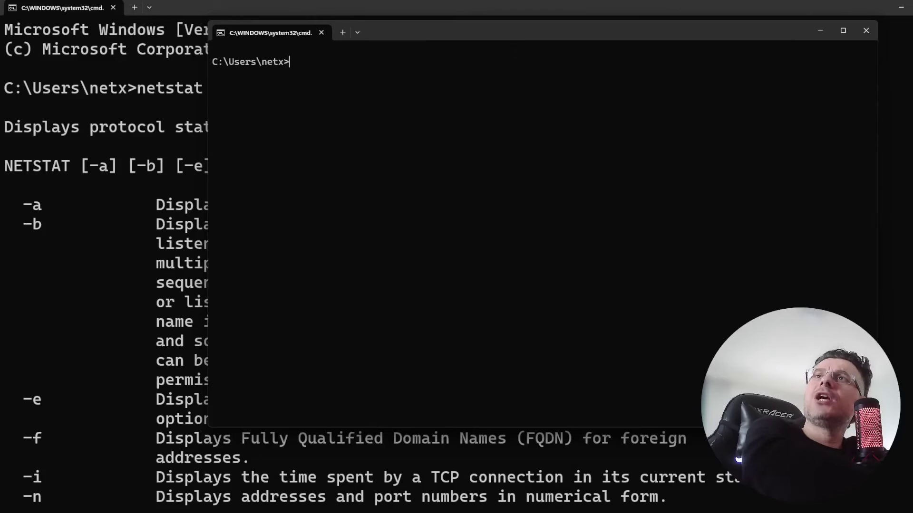
- Try to list the executables behind each connection with netstat -b in the non-elevated Command Prompt, and enlarge its text
type("netstat ")
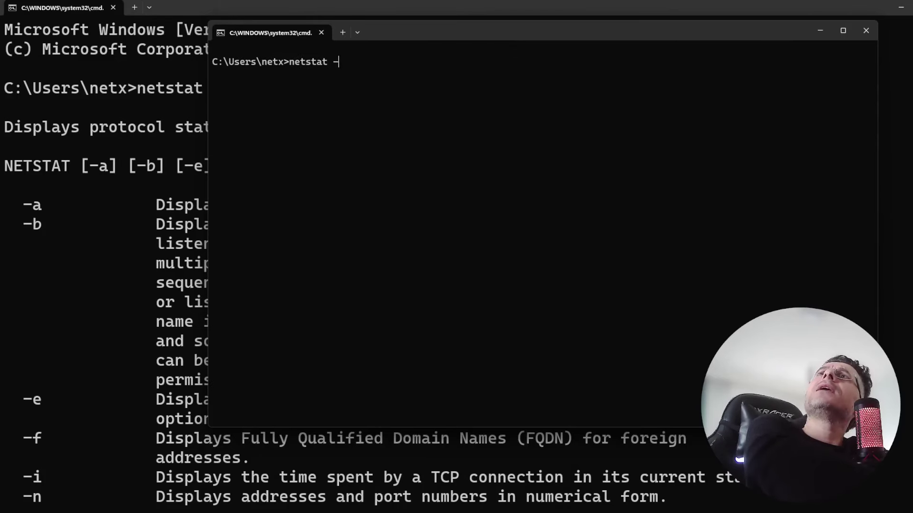
type("-b")
key("Return")
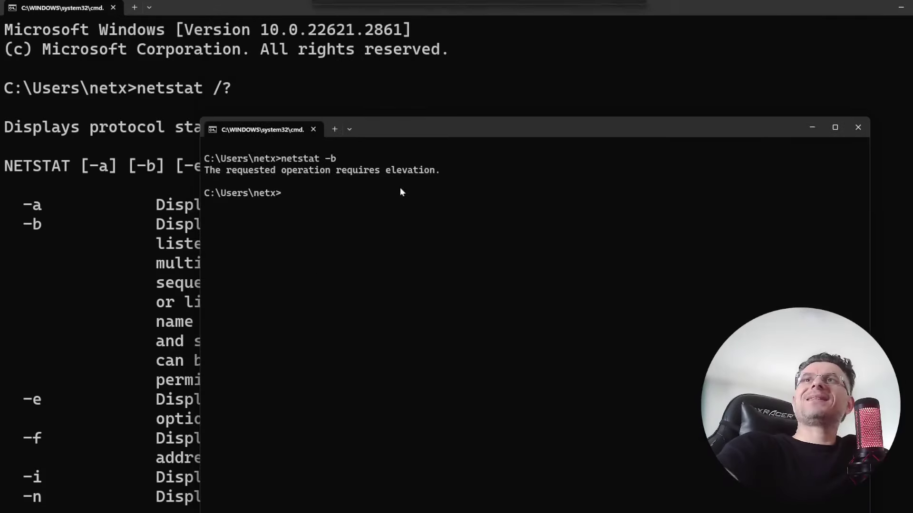
scroll(401, 223, "up", 12)
left_click_drag(369, 137, 335, 73)
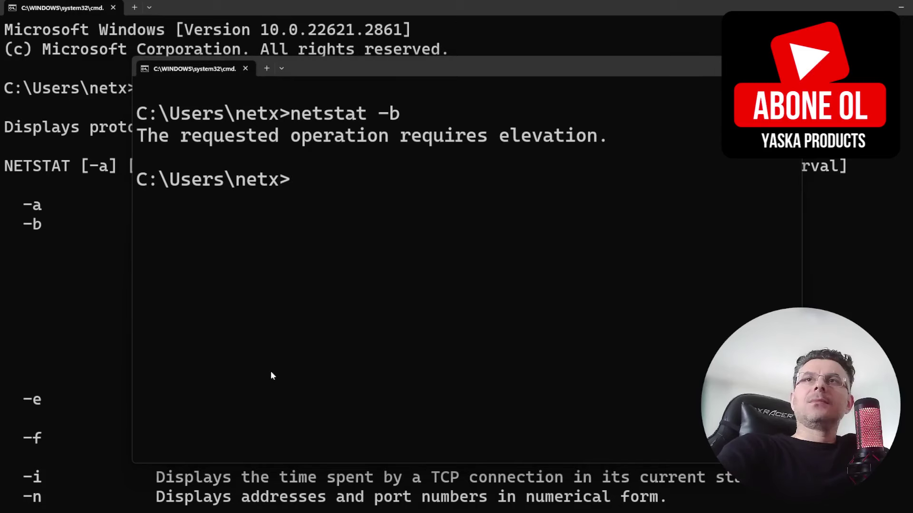
- Find Command Prompt among the recent Windows search items, run it as administrator and enlarge its text
key("super")
left_click(76, 173)
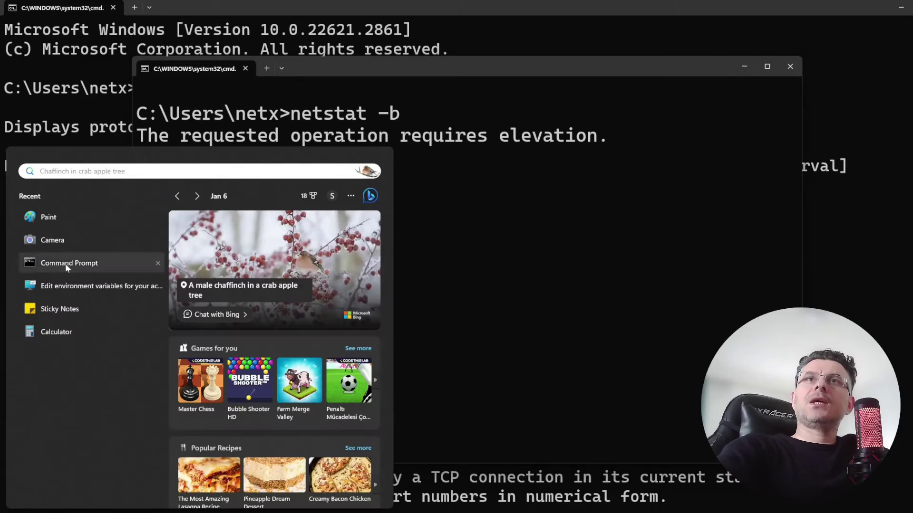
right_click(62, 264)
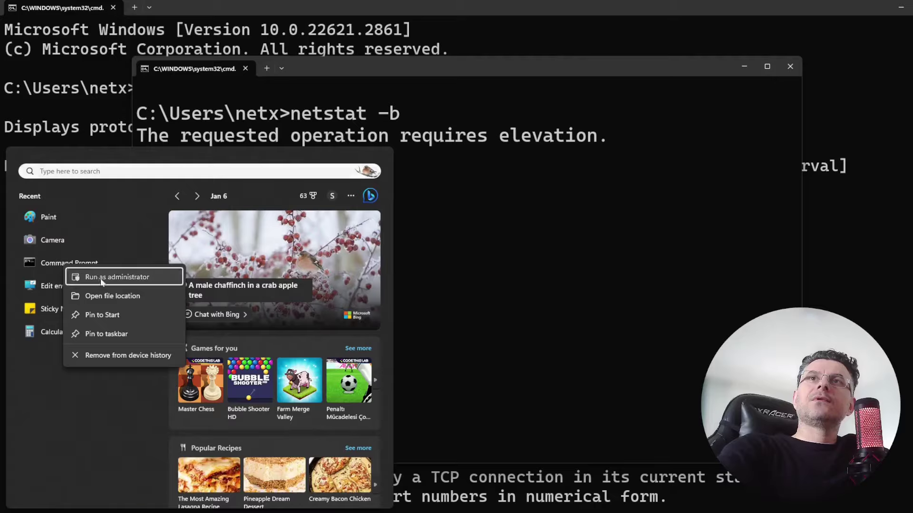
left_click(122, 276)
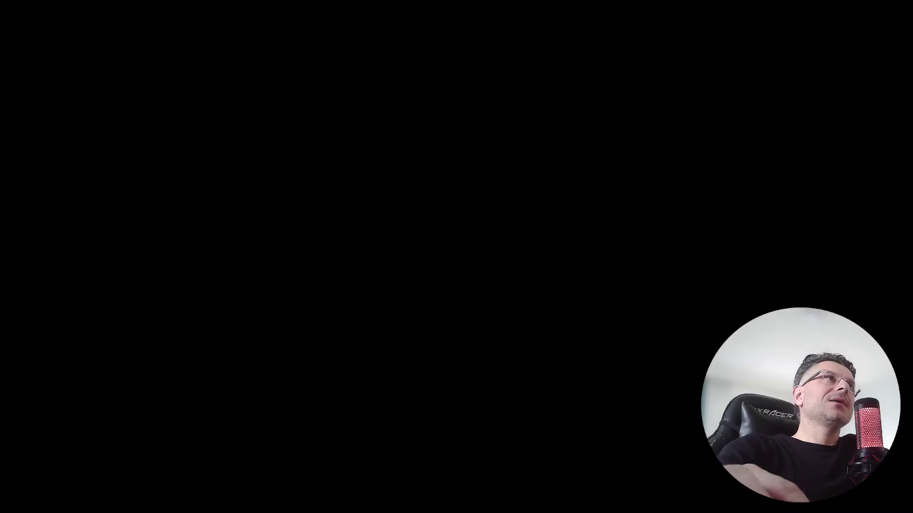
scroll(329, 272, "up", 3)
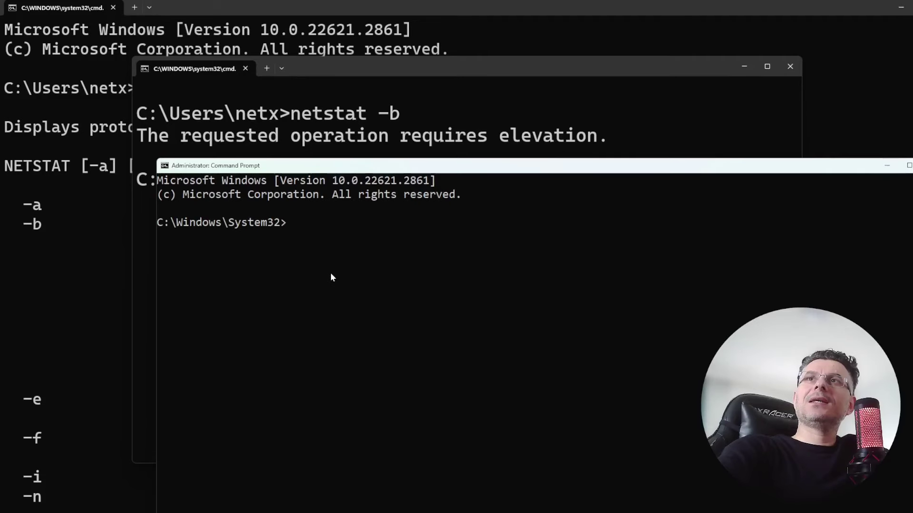
- Run netstat -b in the administrator Command Prompt to list the executable behind each connection
type("netstat")
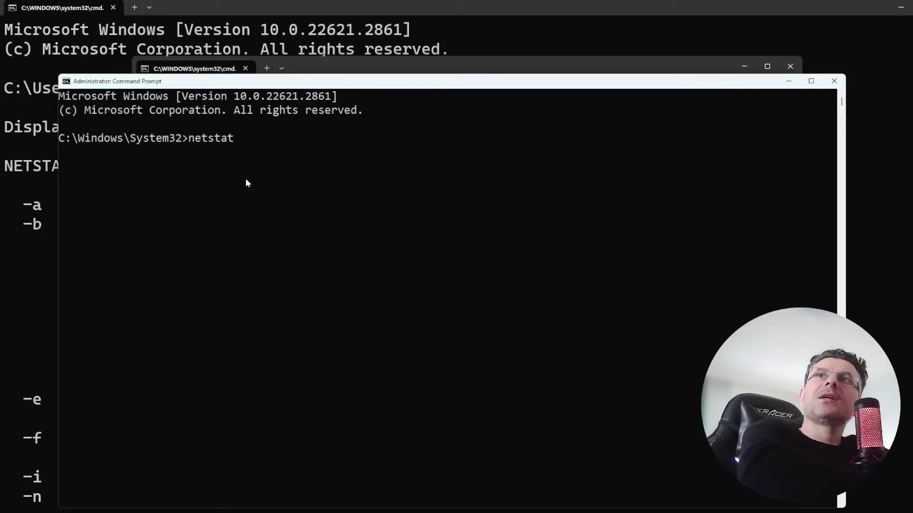
type(" -b")
key("BackSpace")
type("-b")
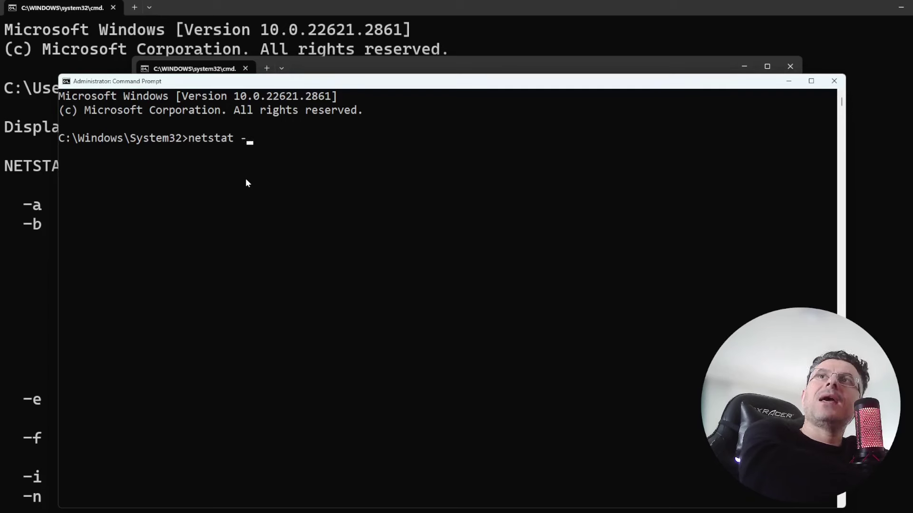
key("Return")
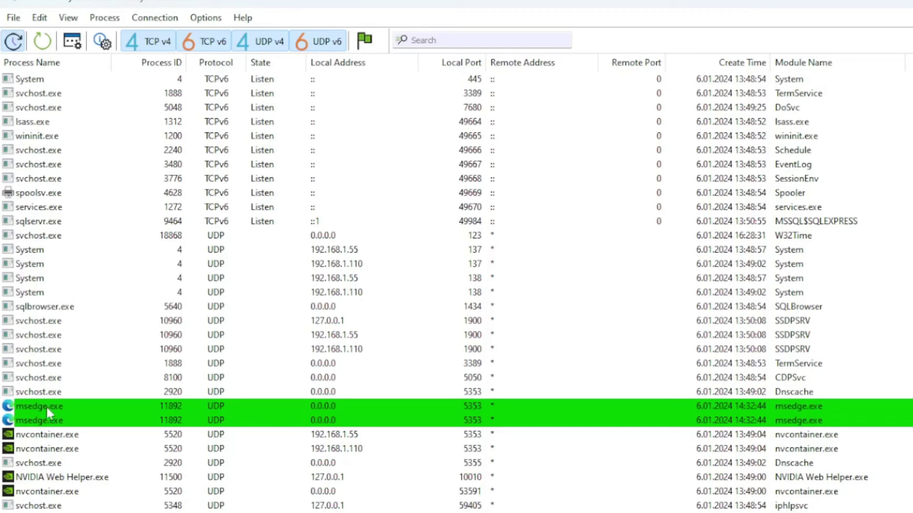
- View the properties of the first msedge.exe UDP entry in TCPView, including the executable path, and close them
right_click(47, 406)
left_click(66, 413)
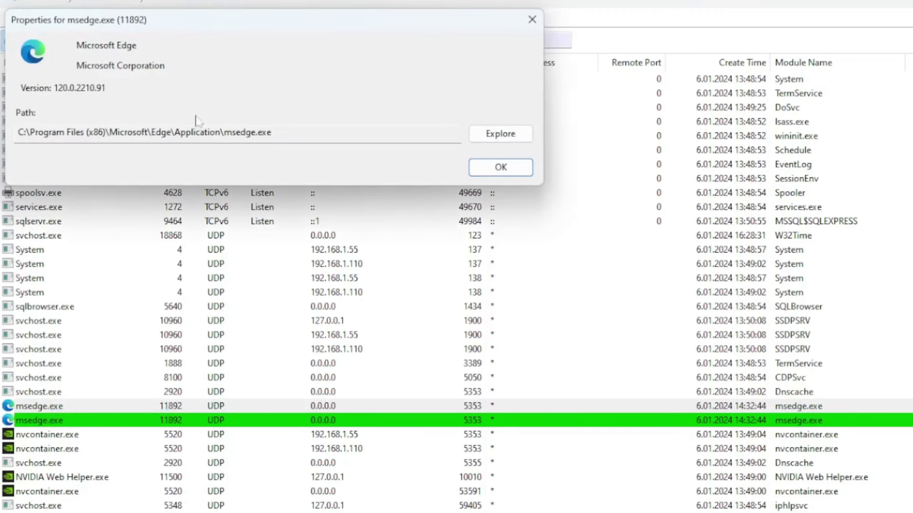
left_click_drag(245, 22, 427, 200)
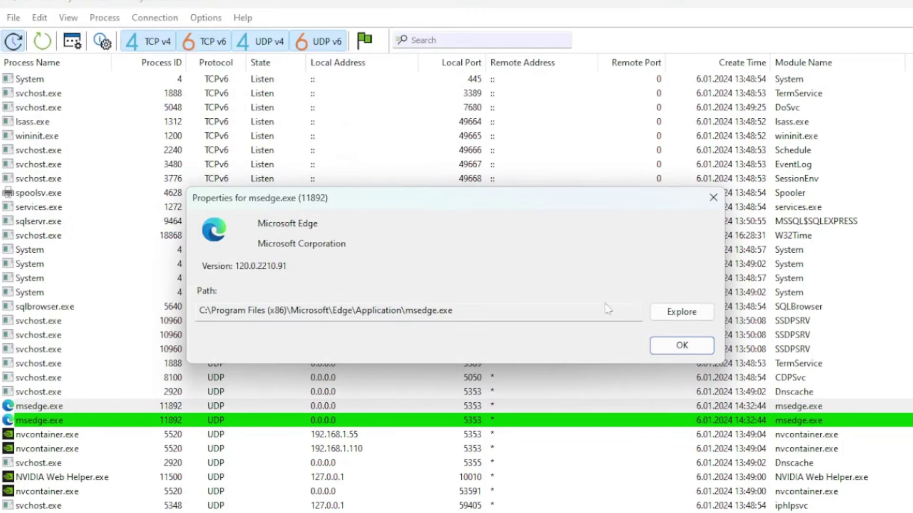
left_click(713, 198)
- Place the cursor in the search field and toggle the TCP v4, TCP v6 and UDP v4 filters of the connection list
left_click(433, 41)
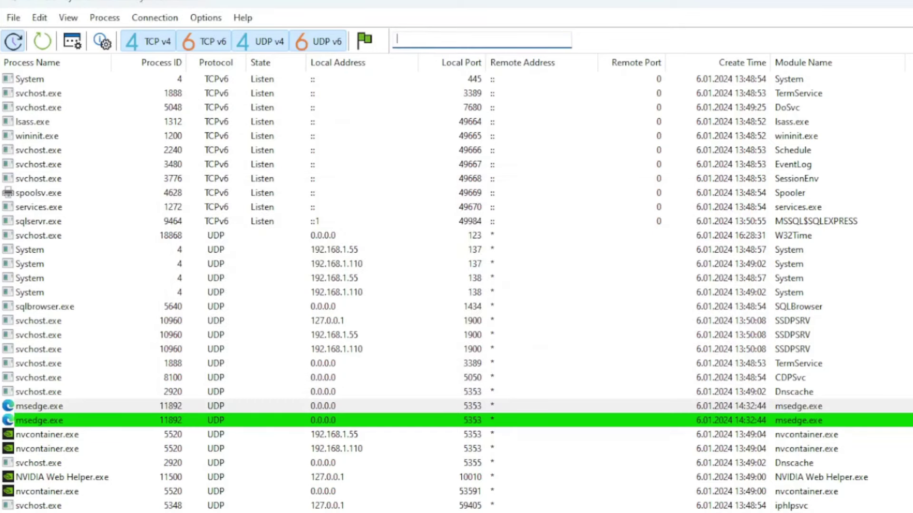
left_click(151, 41)
left_click(208, 41)
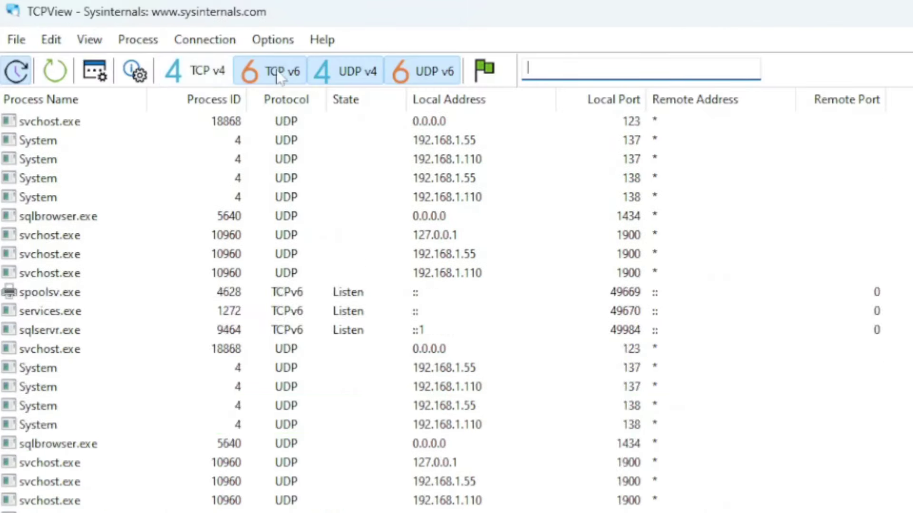
left_click(280, 76)
left_click(344, 72)
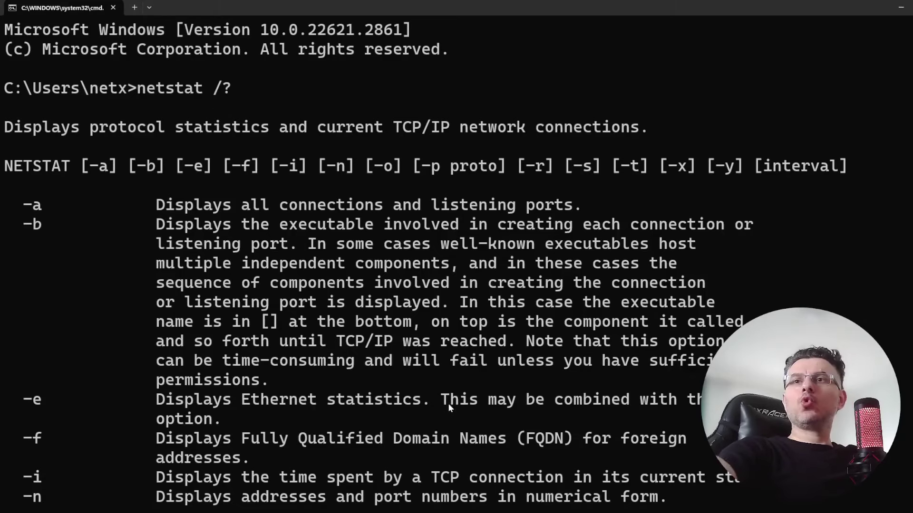
- Switch to the MyActiveConnections Debug folder, launch My Active Connections from it and list the active connections
mouse_move(214, 512)
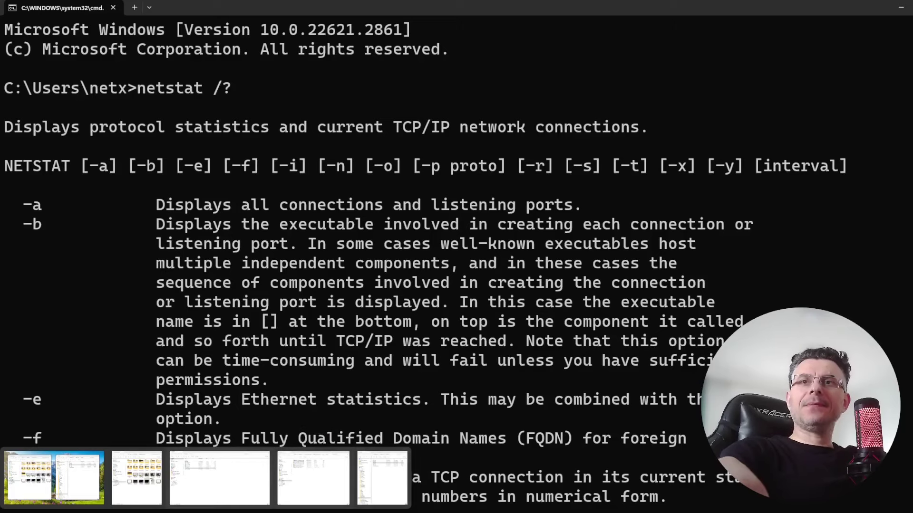
left_click(313, 478)
double_click(238, 137)
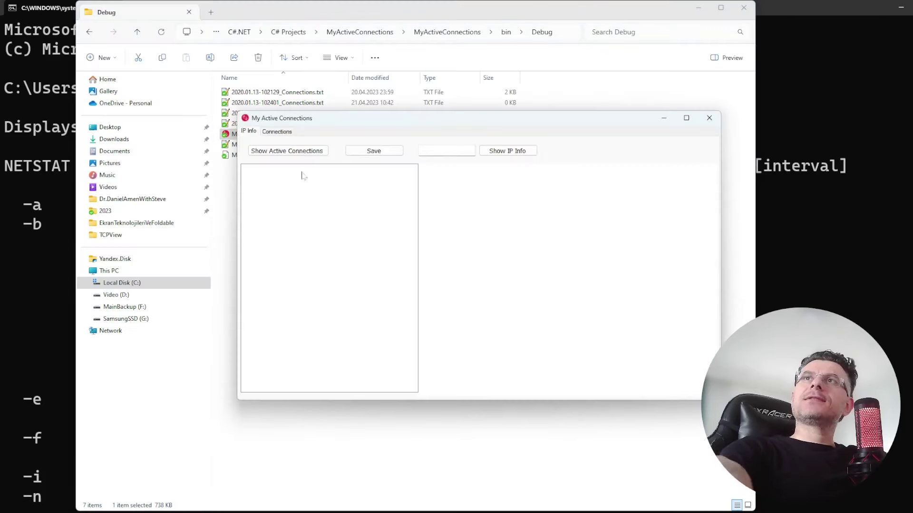
left_click_drag(347, 123, 220, 68)
left_click(158, 94)
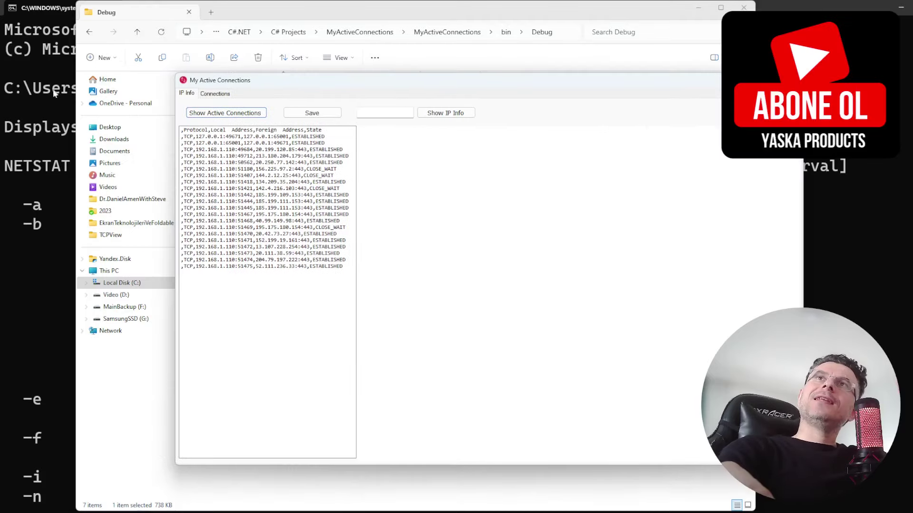
- Look up the IP info of the first 127.0.0.1 connection and of 20.250.77.142, highlighting the country in the latter's geolocation
left_click(241, 136)
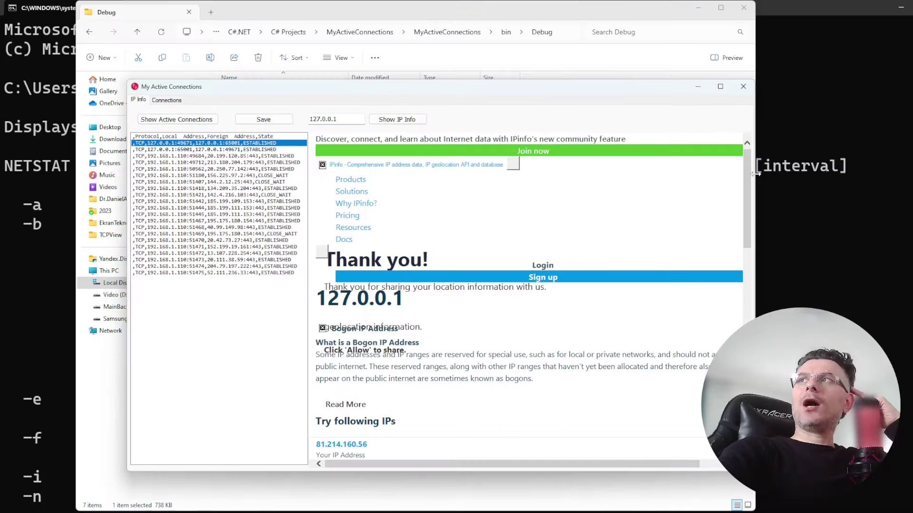
left_click_drag(755, 174, 890, 179)
left_click(214, 169)
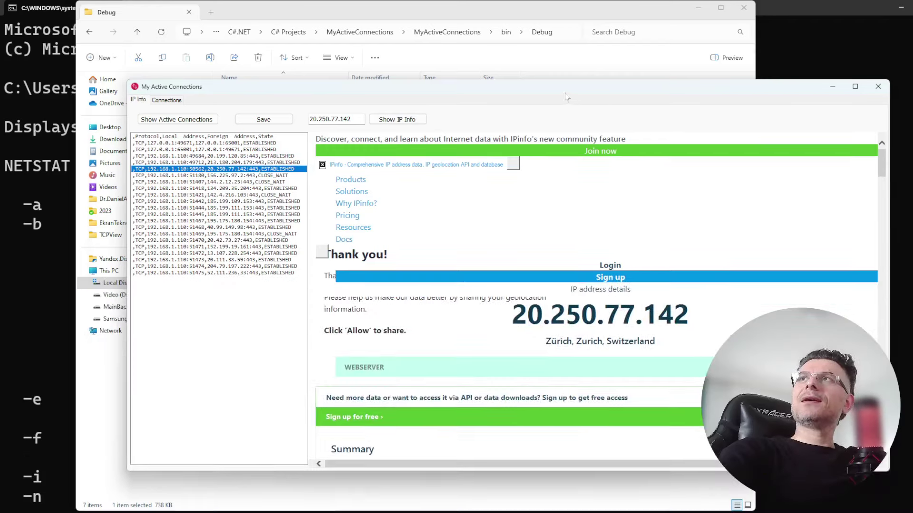
scroll(557, 264, "down", 5)
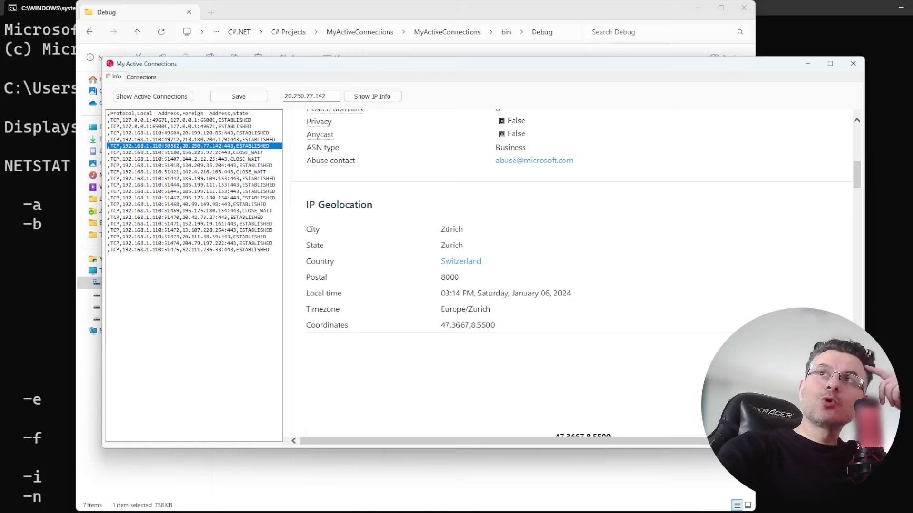
left_click_drag(482, 262, 430, 264)
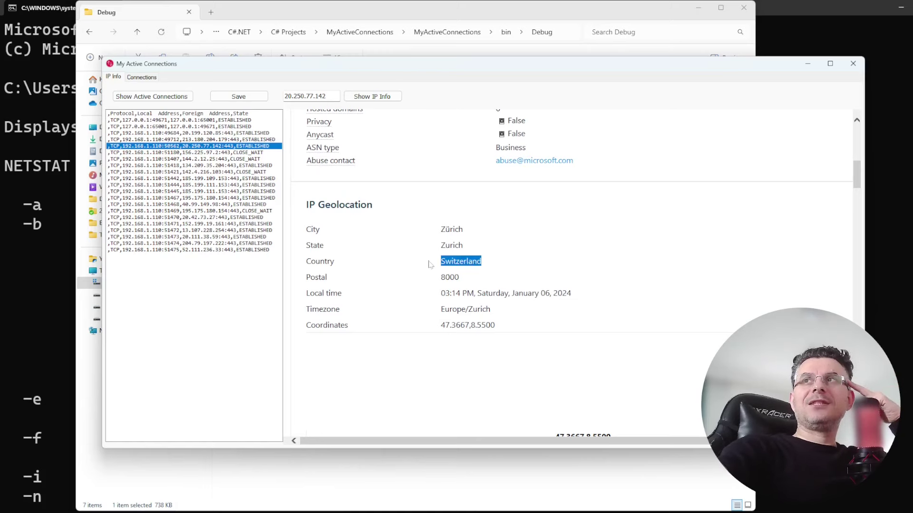
left_click(427, 239)
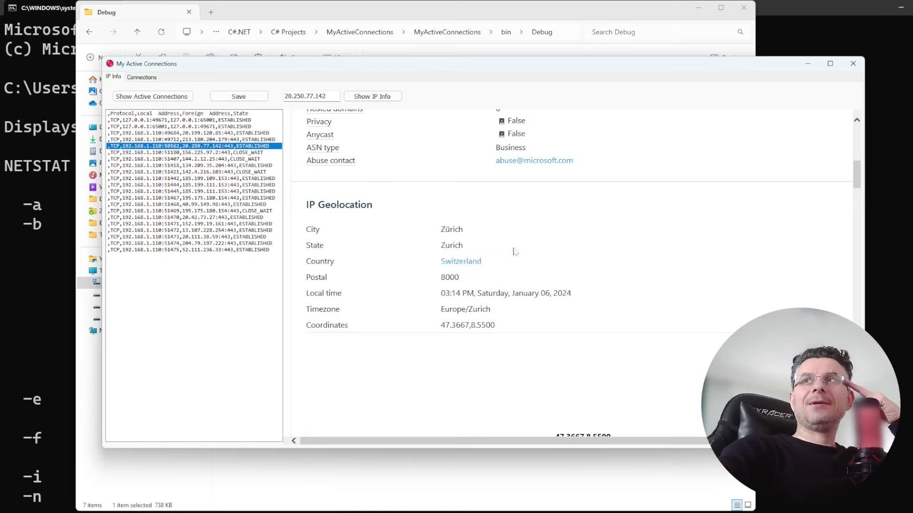
- Look up the IP info of the connection to 144.2.12.25 and highlight the company name in its summary
key("Down")
key("Down")
scroll(479, 285, "down", 2)
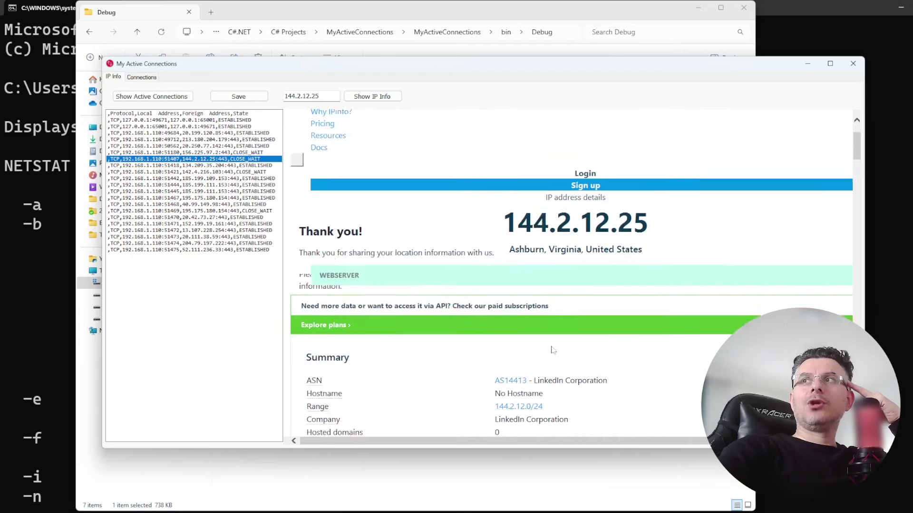
scroll(627, 276, "down", 3)
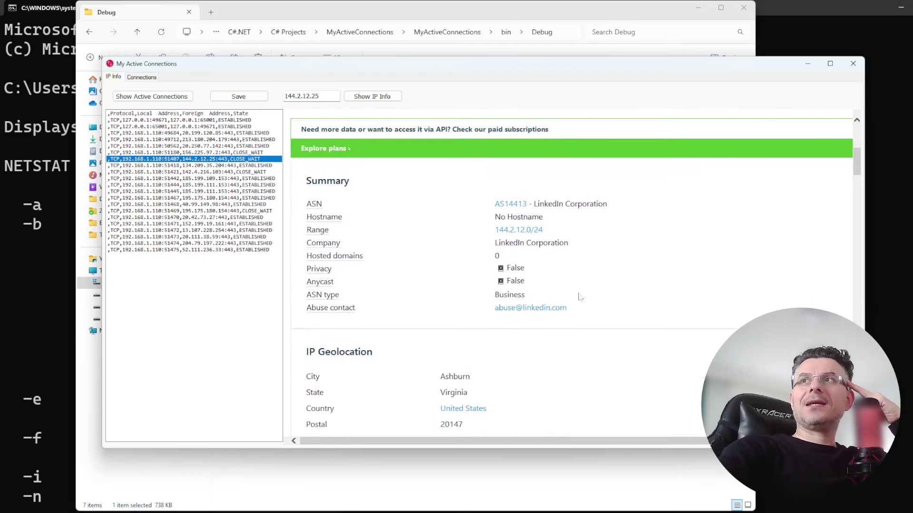
left_click_drag(568, 242, 452, 257)
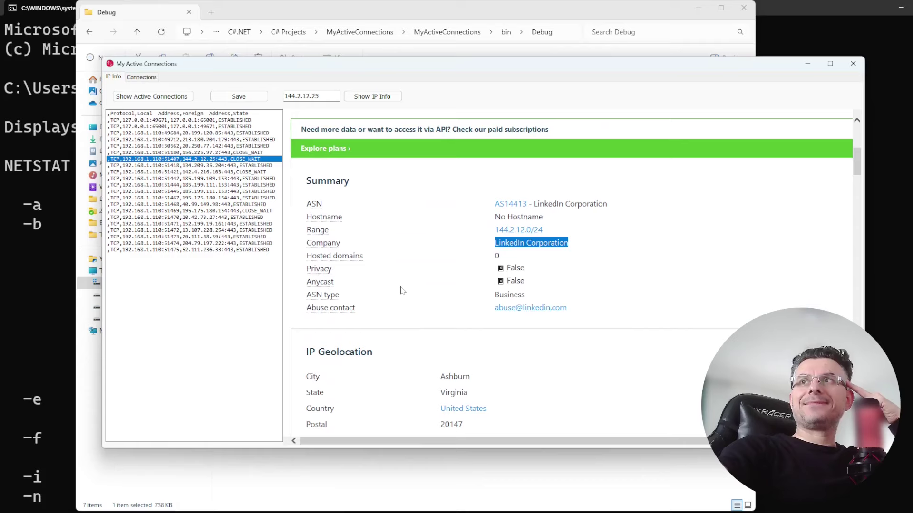
- Look up the connection to 185.199.109.153 and examine its summary and geolocation
left_click(157, 178)
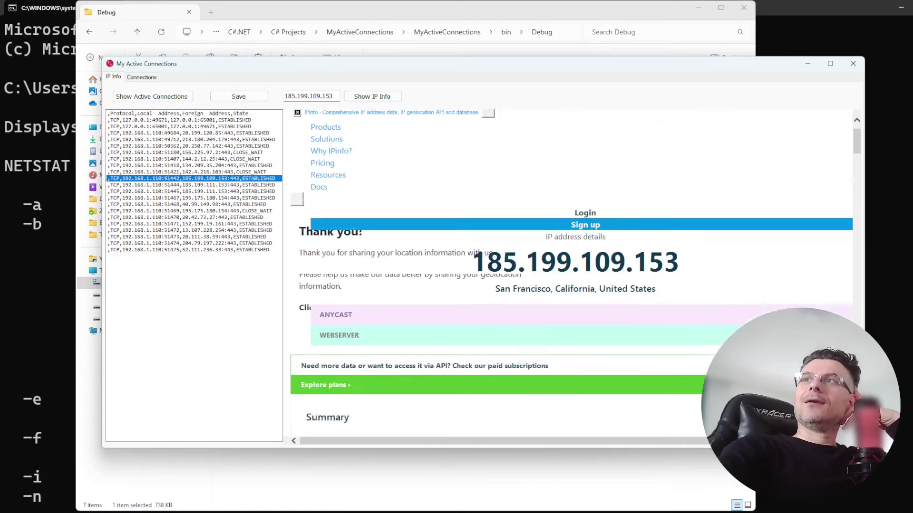
scroll(615, 289, "down", 3)
scroll(614, 289, "down", 1)
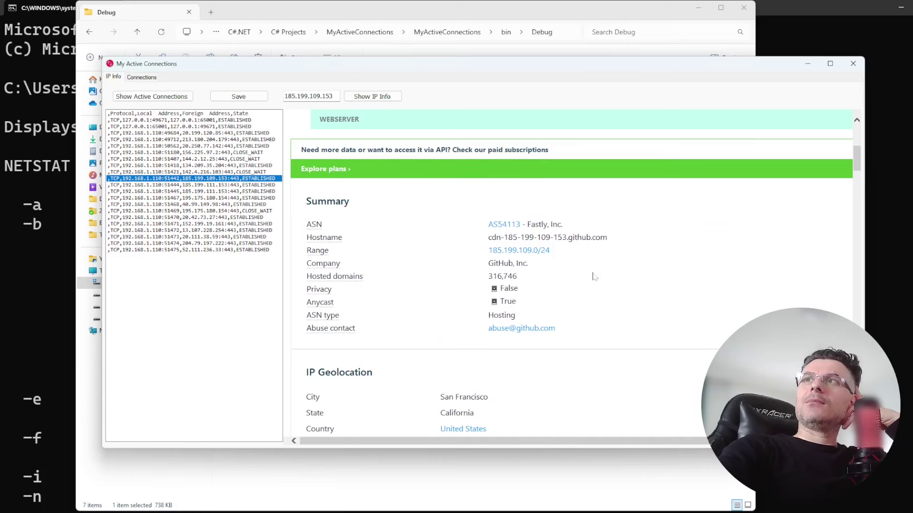
scroll(581, 265, "down", 1)
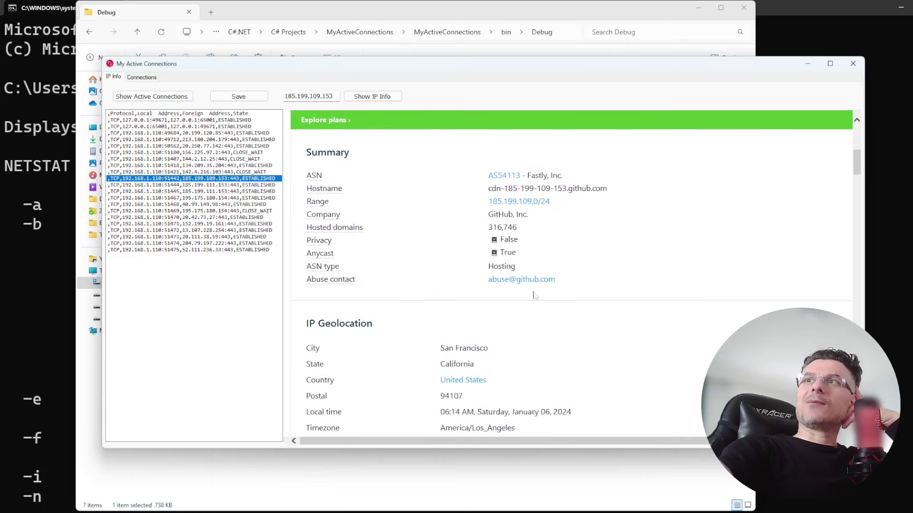
- Look up the established connection to 195.175.180.154 and review its owner and geolocation details
left_click(179, 198)
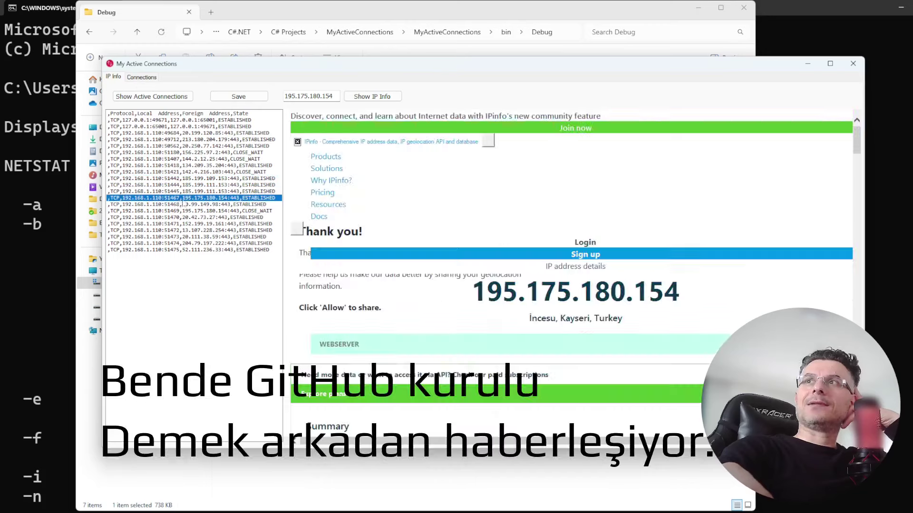
scroll(559, 282, "down", 2)
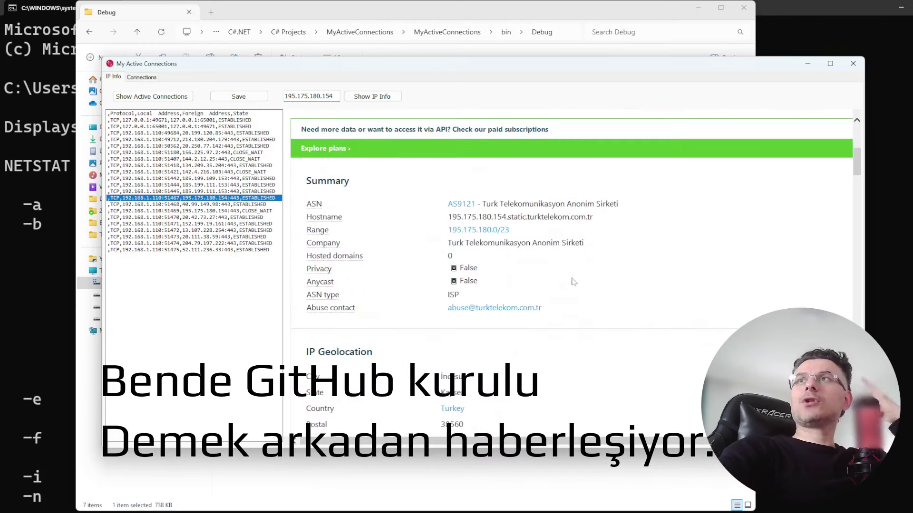
scroll(574, 282, "up", 3)
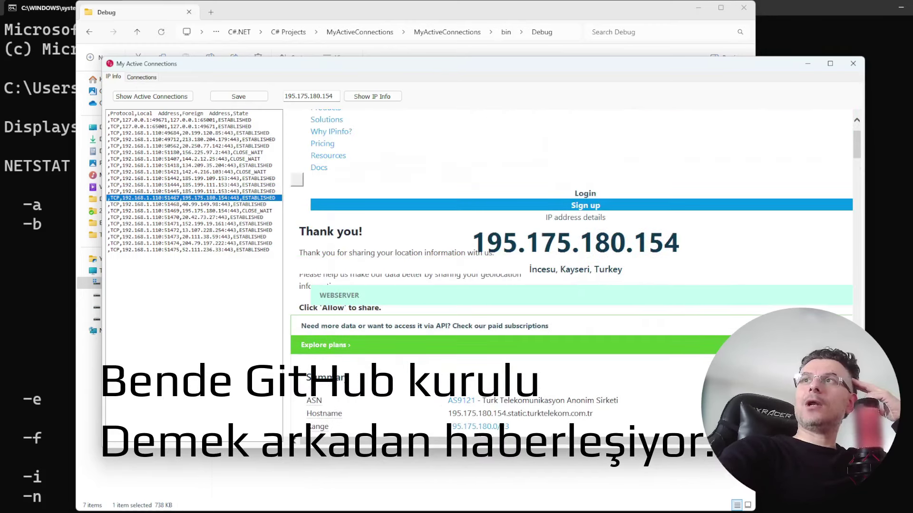
scroll(570, 281, "down", 6)
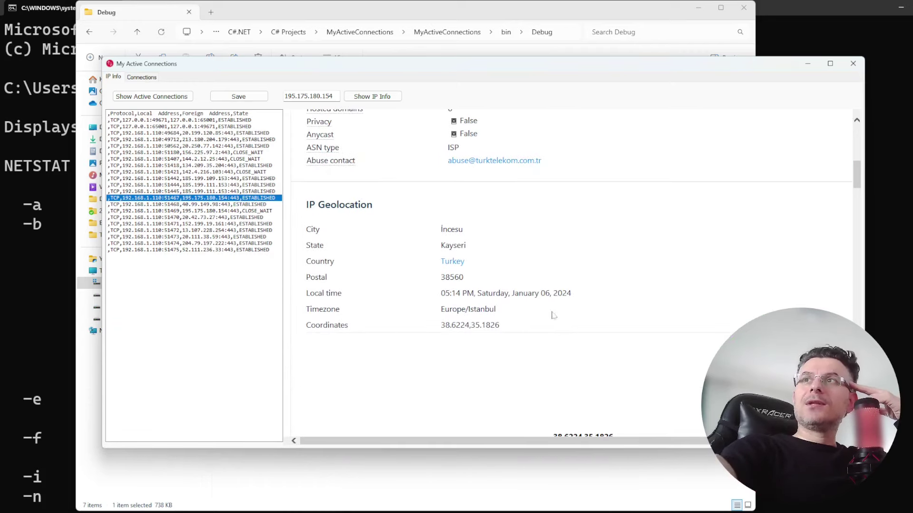
scroll(548, 326, "down", 2)
- Look up the IP info of the connection to 20.111.38.59 and highlight the company that owns the address
left_click(190, 237)
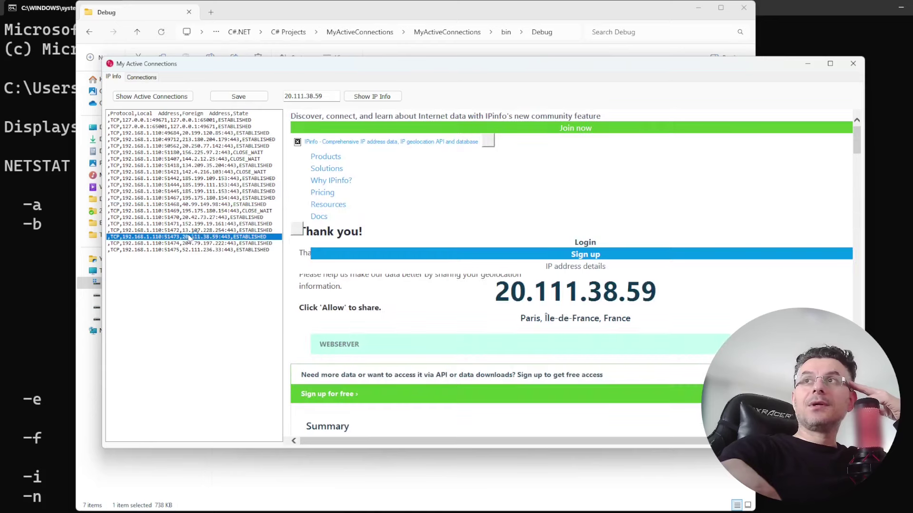
scroll(576, 320, "down", 2)
scroll(577, 320, "down", 3)
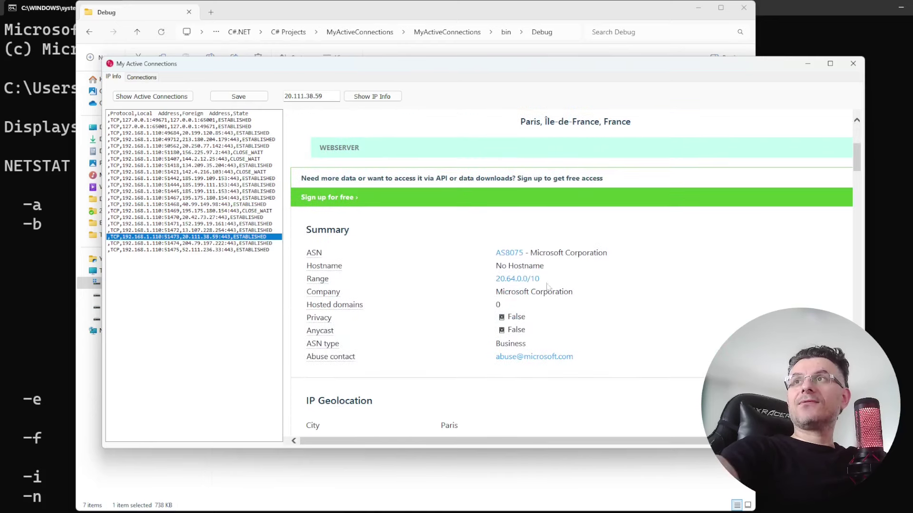
left_click_drag(577, 297, 504, 295)
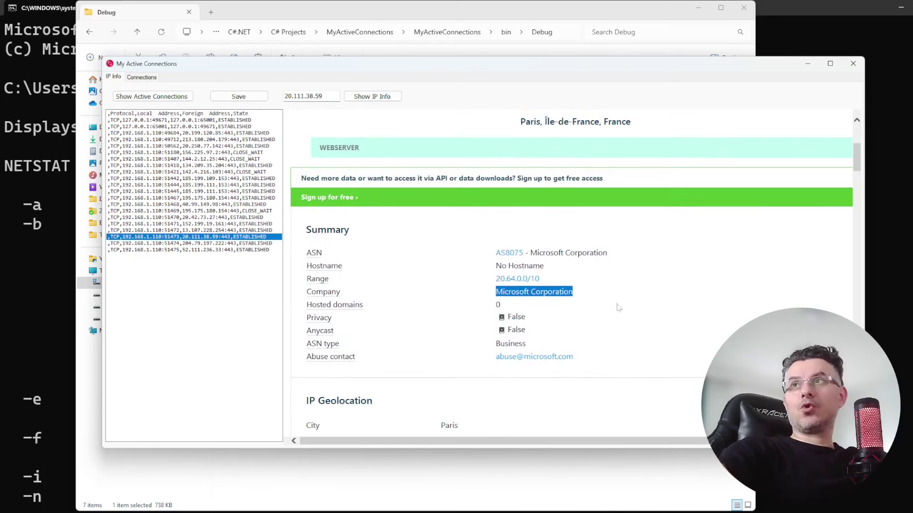
- Look up the connection to 204.79.197.222 and read its IP summary and geolocation
left_click(163, 243)
left_click_drag(247, 63, 199, 47)
scroll(594, 267, "down", 2)
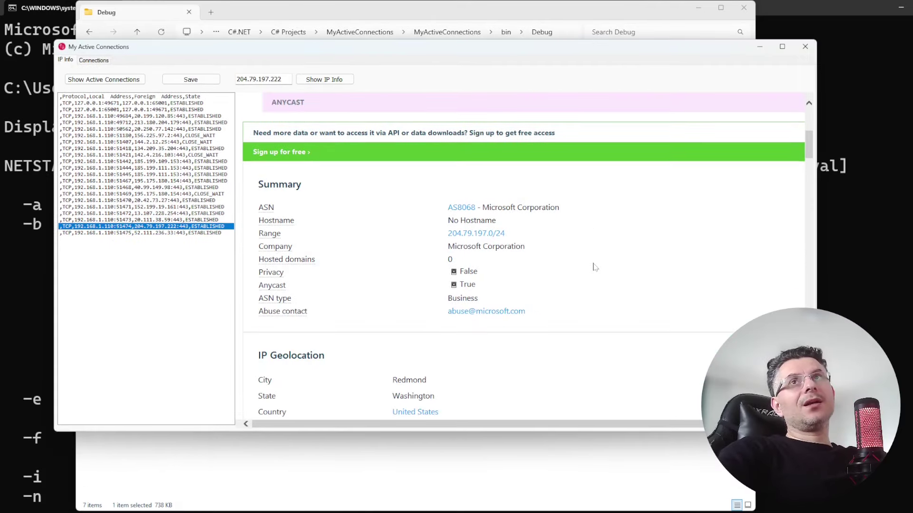
scroll(594, 267, "down", 3)
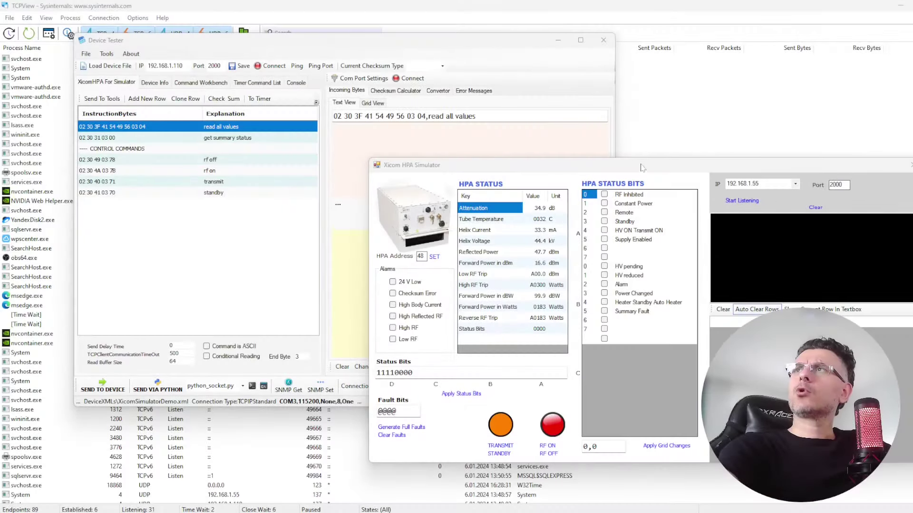
- Set the Xicom HPA Simulator's IP to 192.168.1.110 and start listening on port 2000
left_click_drag(644, 170, 606, 141)
left_click(755, 155)
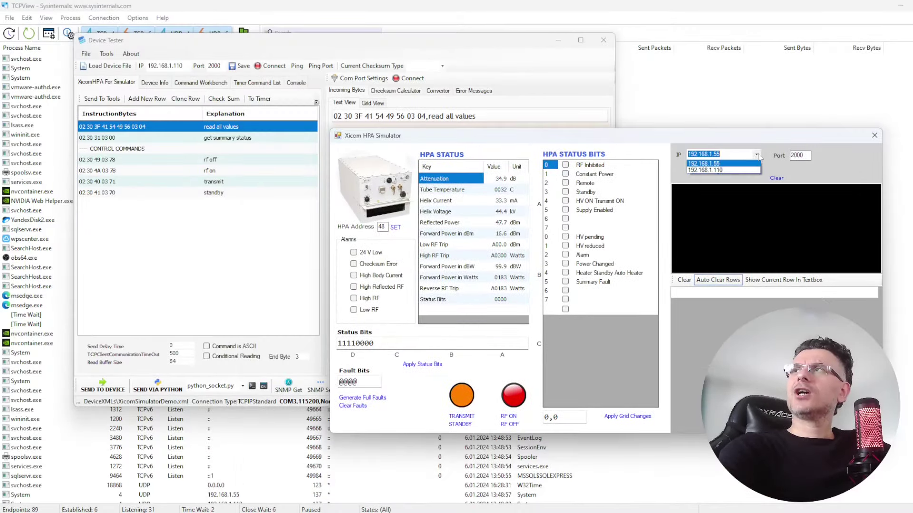
left_click(713, 169)
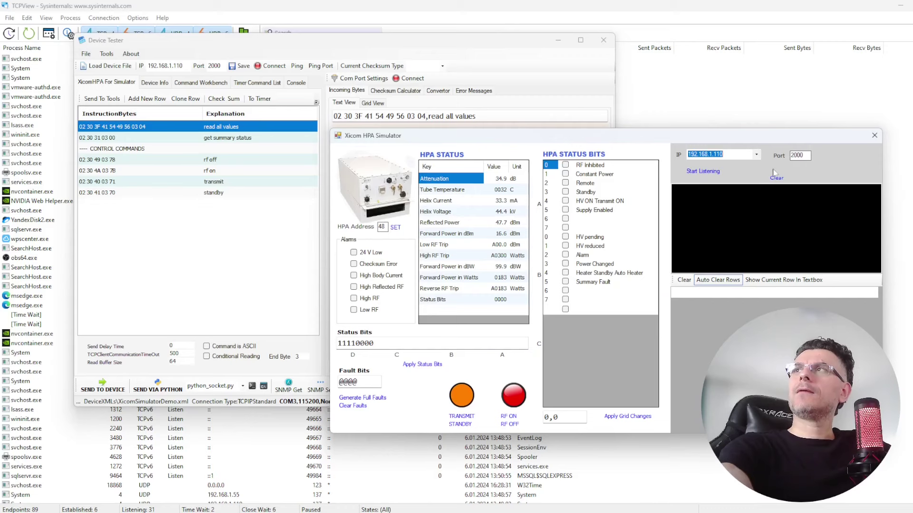
left_click(701, 171)
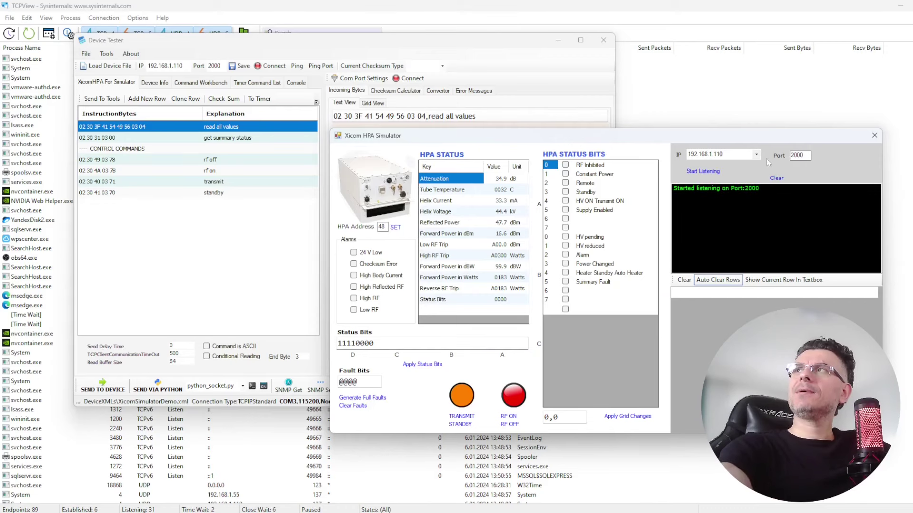
left_click_drag(719, 144, 731, 167)
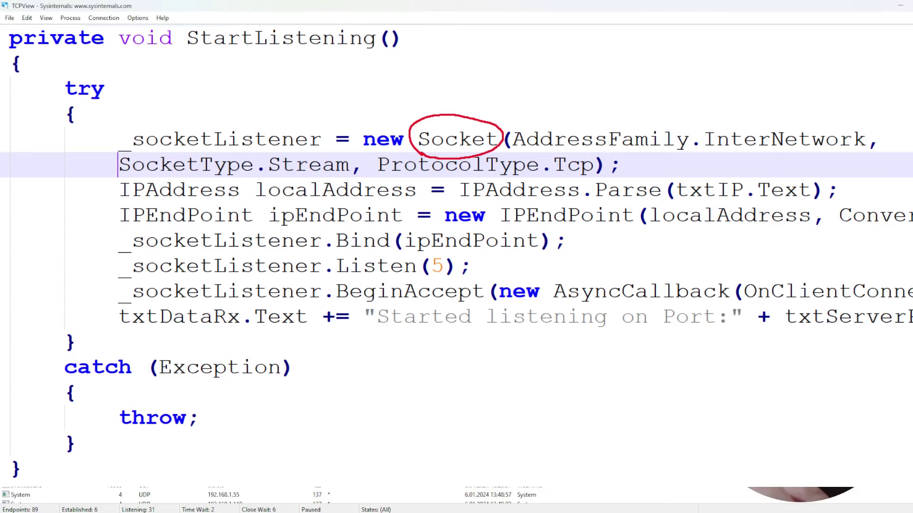
- In TCPView, refresh the connection list and select the XicomHPASimulator.exe entry listening on 192.168.1.110 port 2000
left_click(10, 33)
scroll(132, 362, "down", 14)
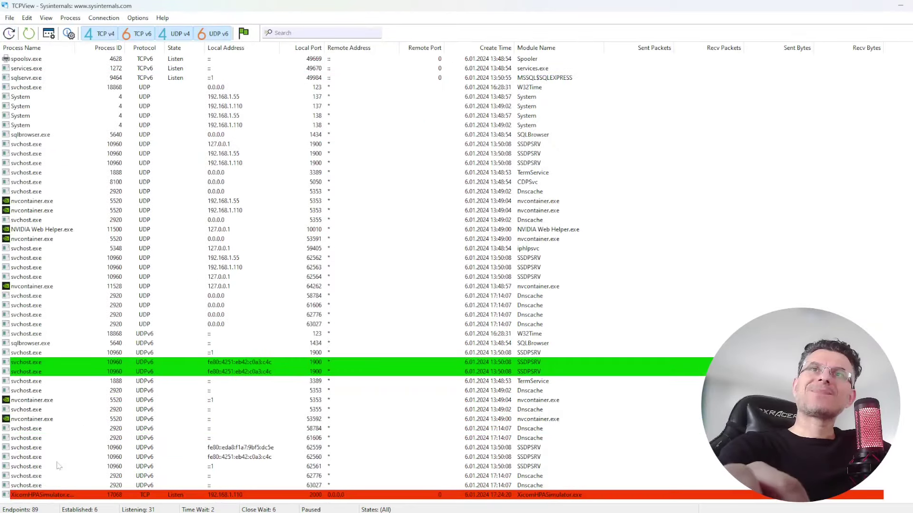
left_click(38, 497)
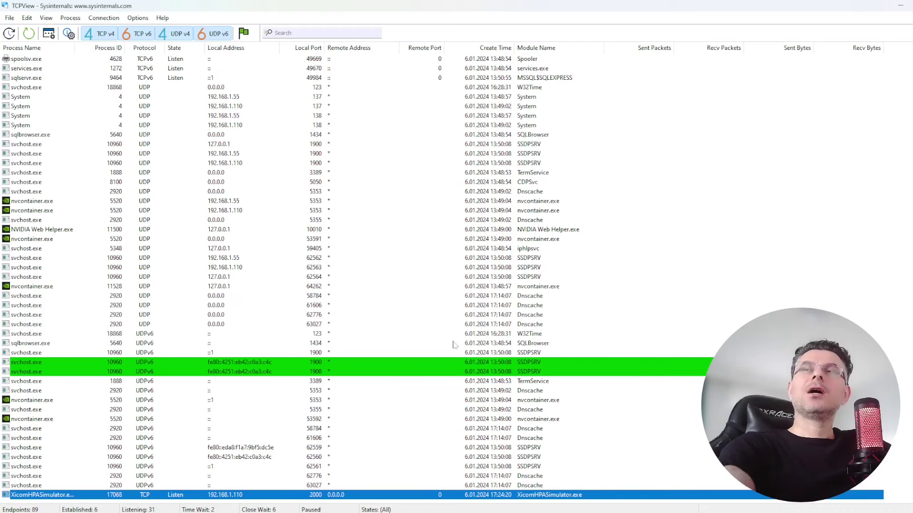
- Resume TCPView's automatic refresh and select the XicomHPASimulator.exe entry near the start of the list
left_click(10, 35)
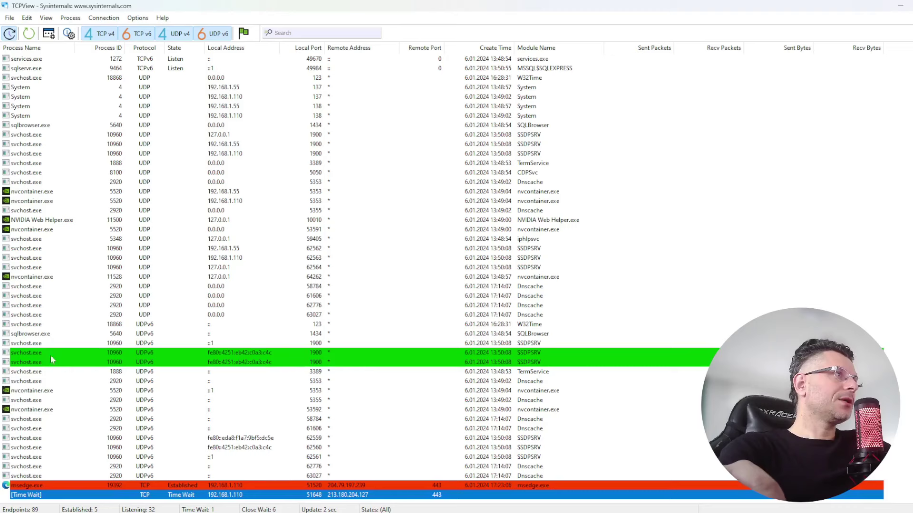
scroll(134, 439, "up", 14)
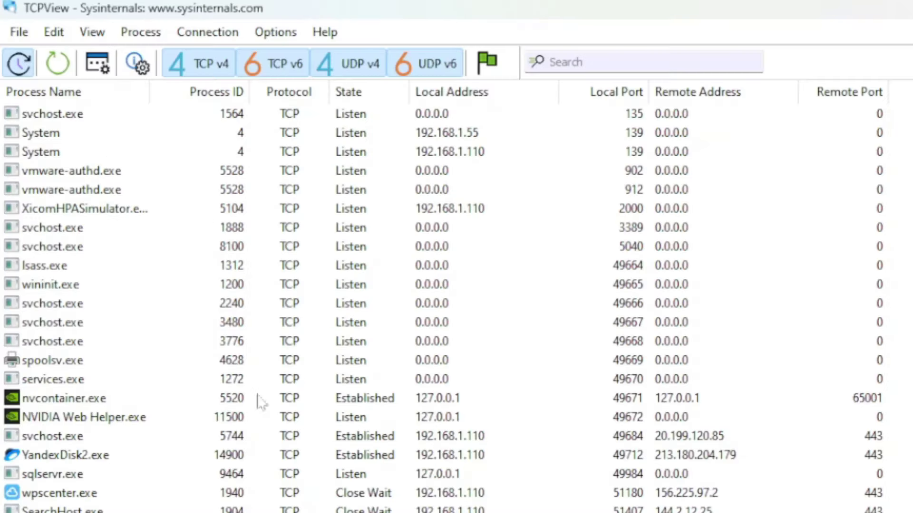
left_click(108, 208)
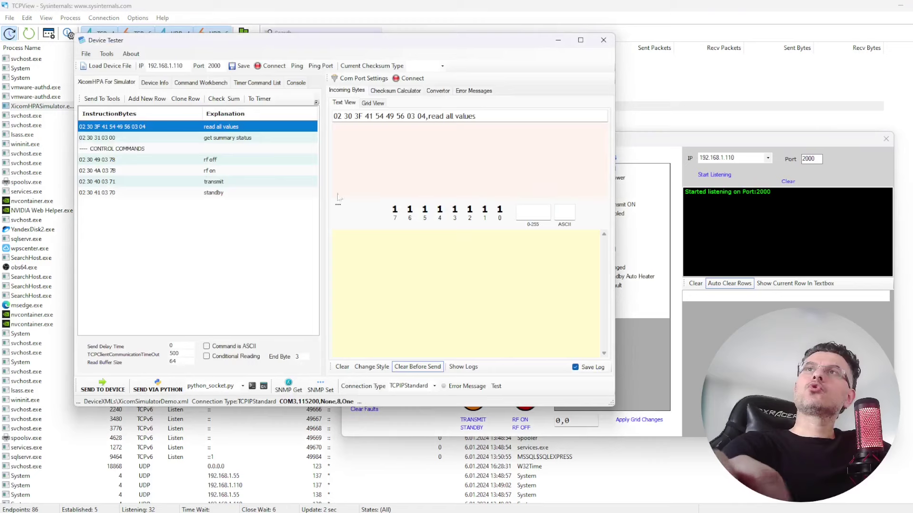
- Arrange the Device Tester and Xicom HPA Simulator windows over TCPView so the XicomHPASimulator.exe row stays uncovered
left_click_drag(299, 42, 317, 81)
left_click_drag(747, 140, 791, 113)
left_click_drag(433, 83, 442, 77)
left_click_drag(200, 74, 200, 97)
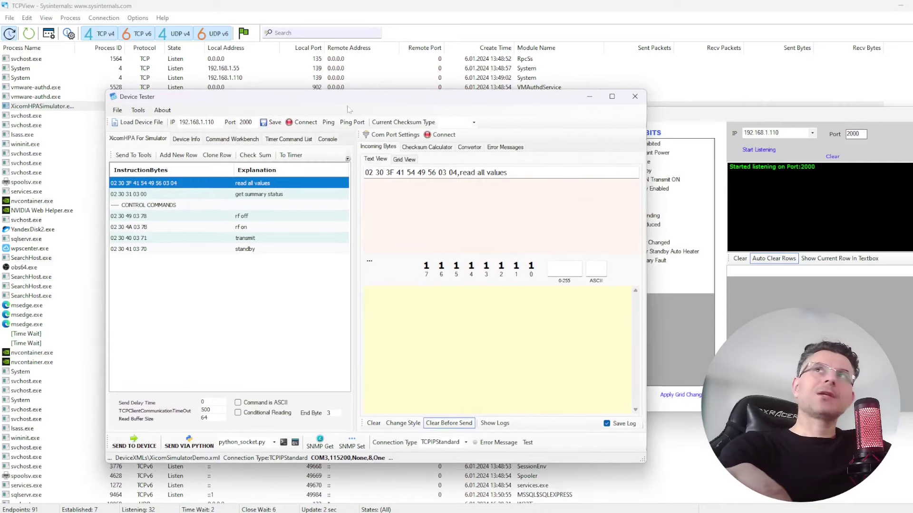
left_click_drag(379, 97, 381, 116)
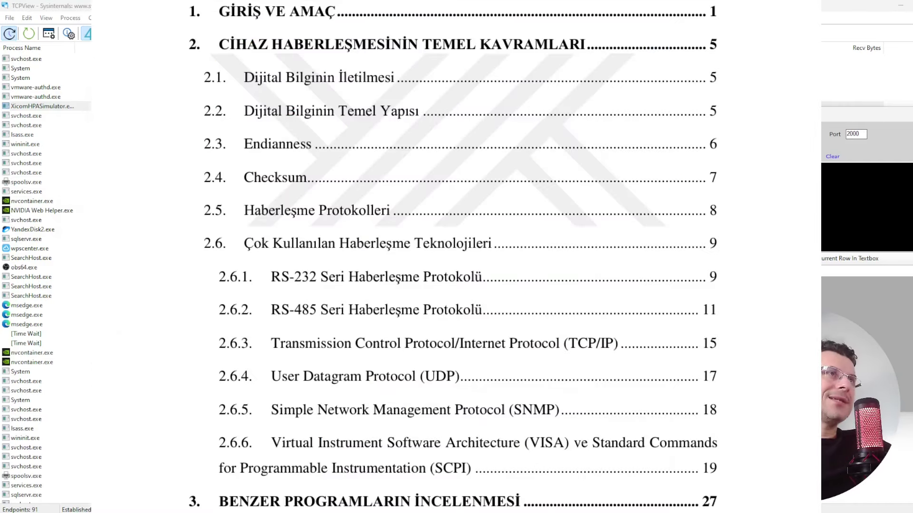
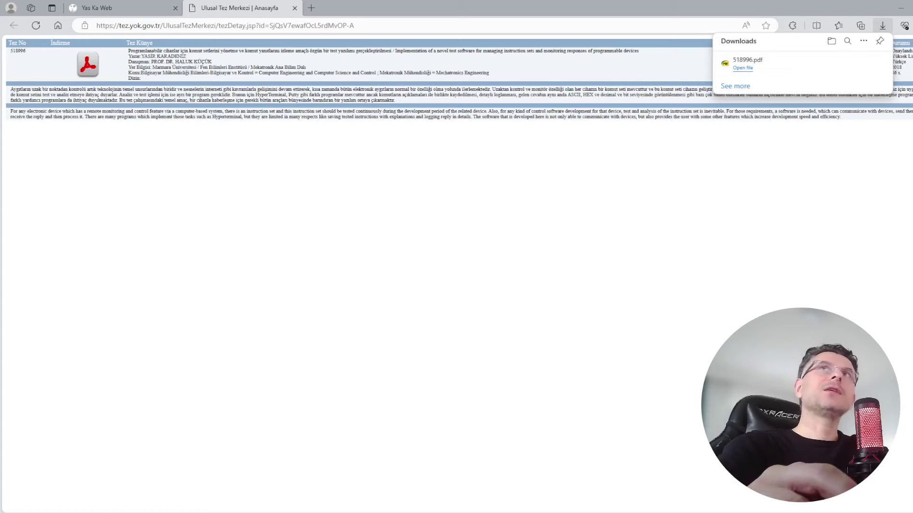
- Look through the thesis 518996 on test software for programmable devices in the browser
left_click_drag(0, 87, 399, 58)
scroll(449, 268, "up", 5)
left_click(632, 53)
left_click_drag(911, 42, 912, 270)
scroll(569, 271, "down", 8)
scroll(569, 271, "down", 20)
scroll(571, 265, "down", 8)
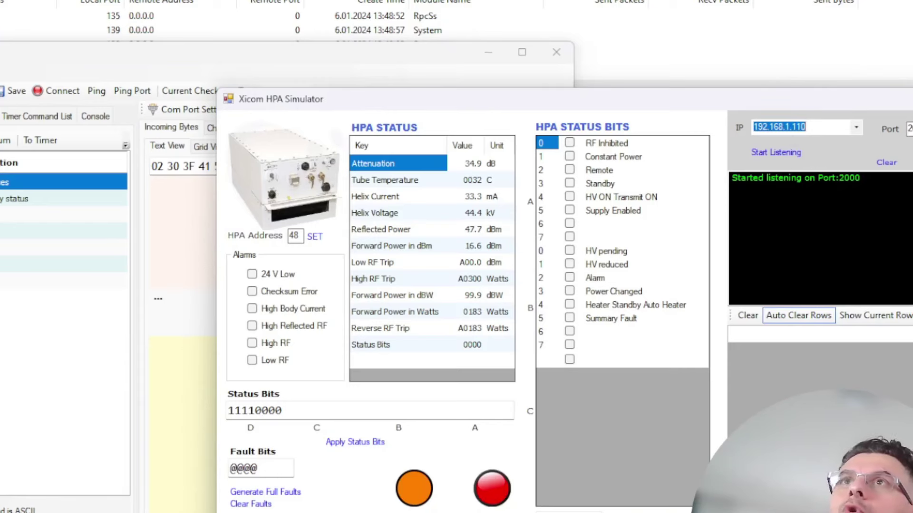
- Connect Device Tester to the simulator at 192.168.1.110 port 2000 and move the windows clear of TCPView's XicomHPASimulator.exe rows
left_click(55, 92)
left_click(55, 90)
left_click_drag(172, 54, 170, 144)
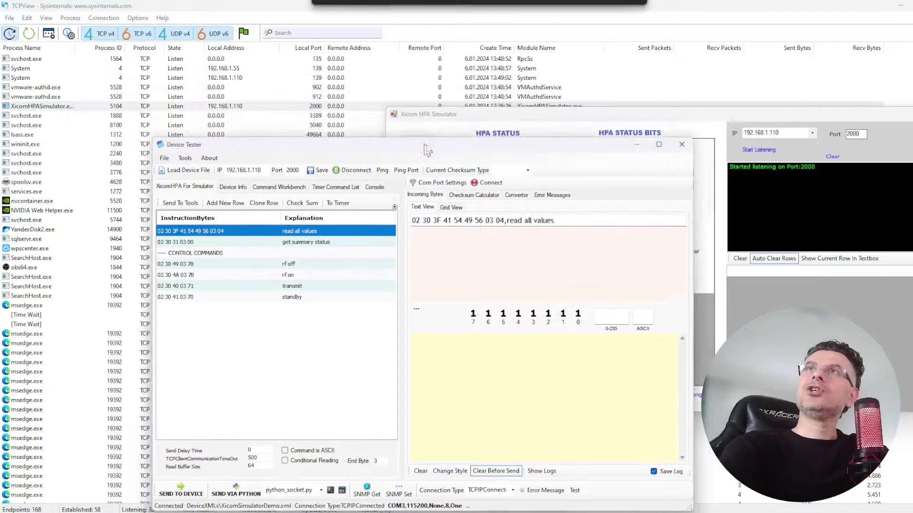
left_click_drag(427, 150, 418, 124)
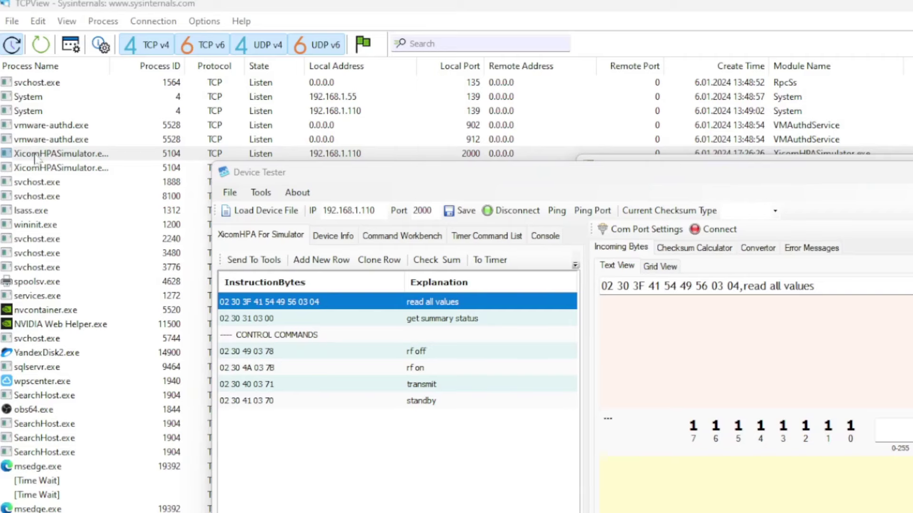
- In TCPView, select each of the two XicomHPASimulator.exe rows on local port 2000 to compare their states
left_click(33, 172)
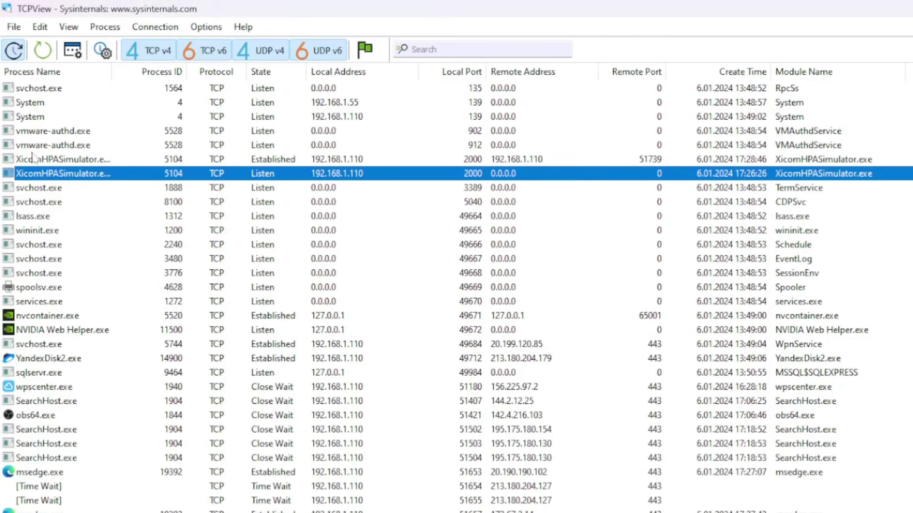
left_click(30, 152)
left_click(28, 167)
- Locate the DeviceTester.exe connection to remote port 2000 farther down TCPView's list
scroll(56, 295, "down", 10)
left_click(48, 389)
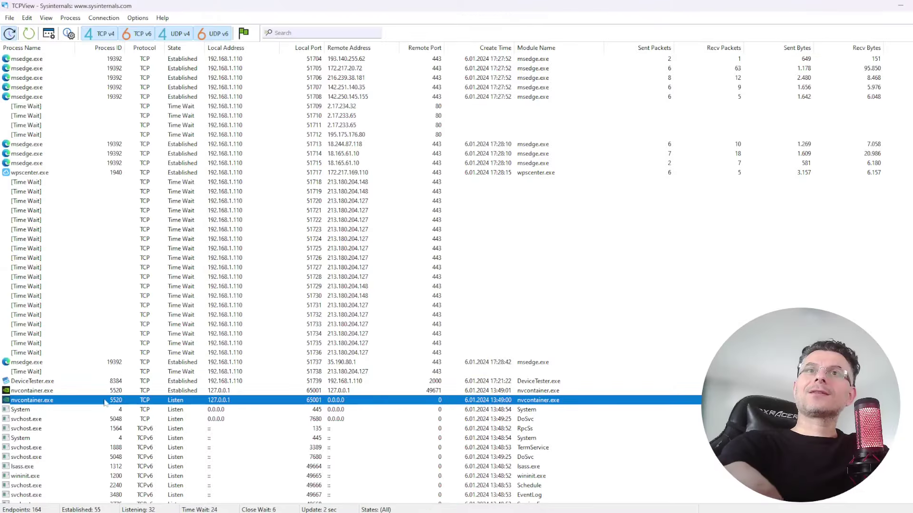
left_click(47, 383)
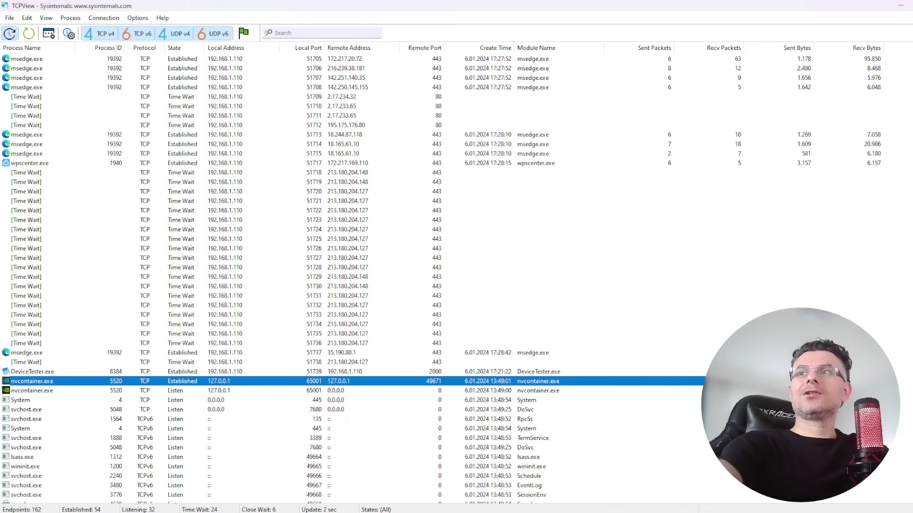
- Send the read all values command from Device Tester and bring up the Xicom HPA Simulator to check the received bytes
left_click(500, 512)
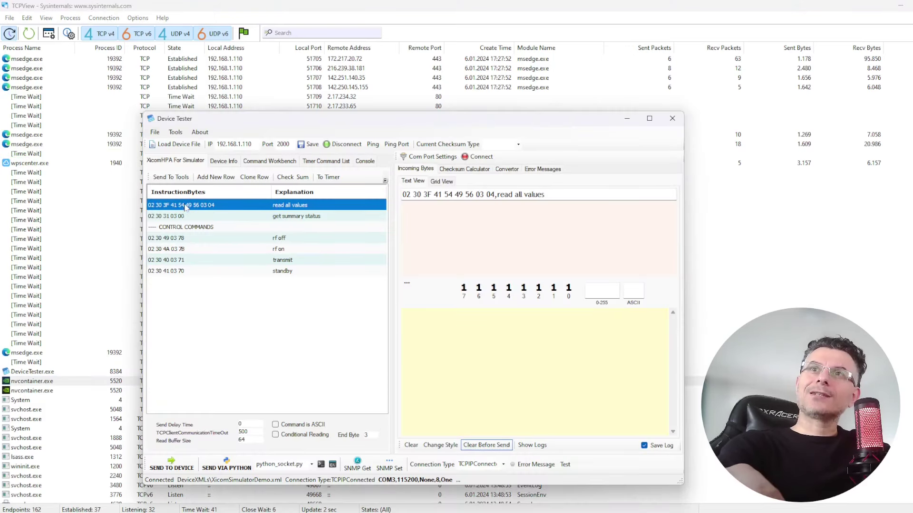
left_click(163, 465)
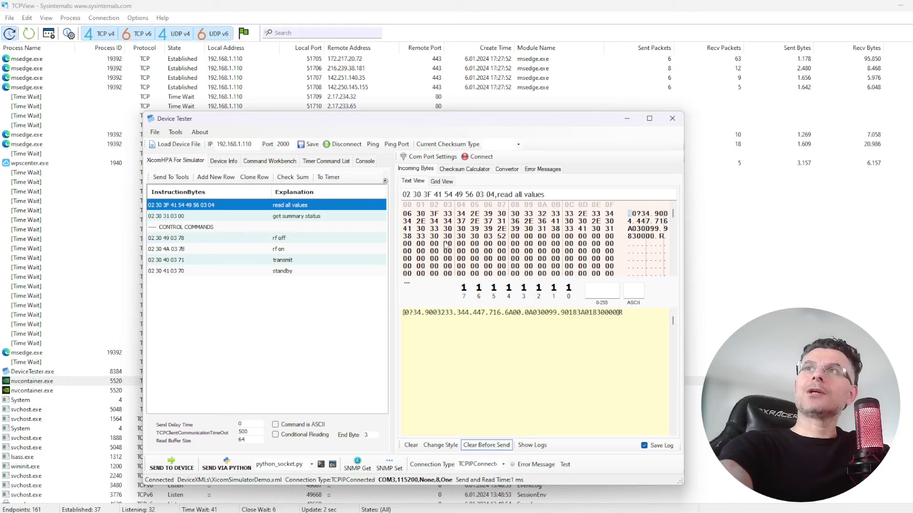
left_click(523, 512)
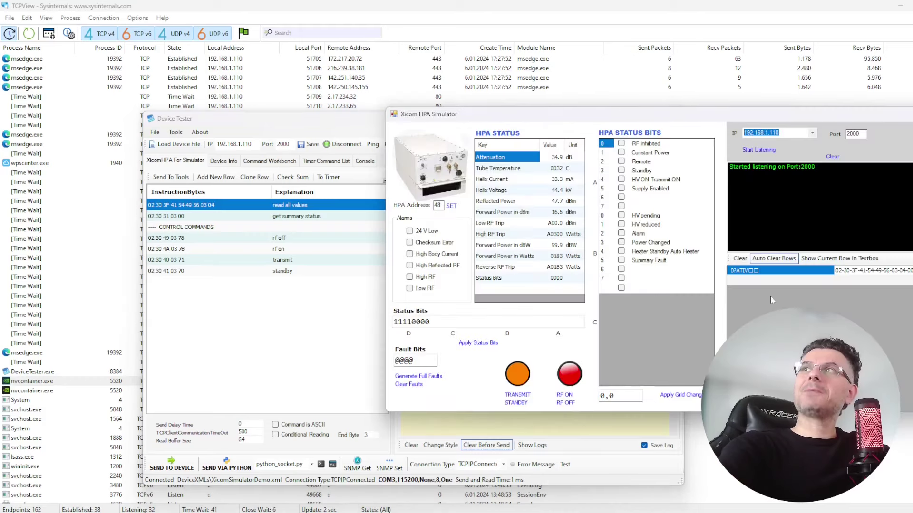
- Move Device Tester aside, send read all values several more times, and select the DeviceTester.exe row in TCPView
left_click_drag(291, 119, 163, 107)
left_click(55, 456)
left_click(45, 455)
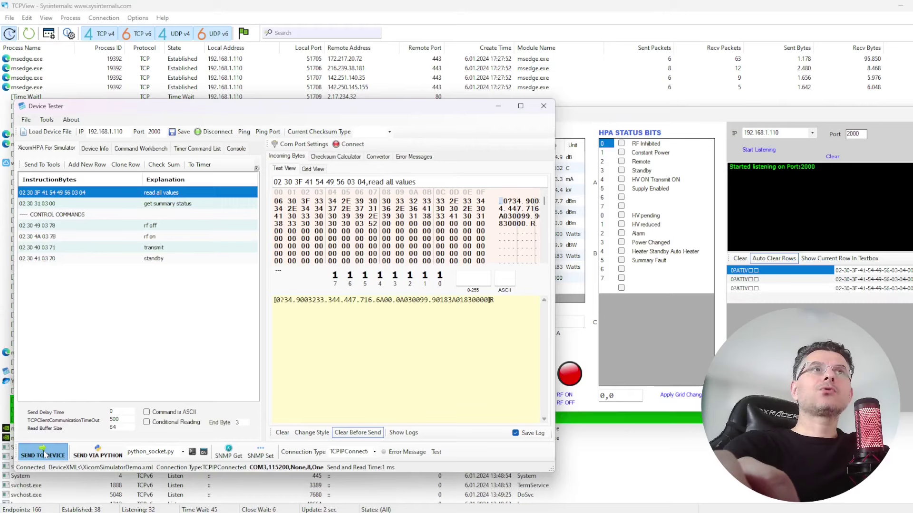
left_click(45, 454)
left_click(46, 455)
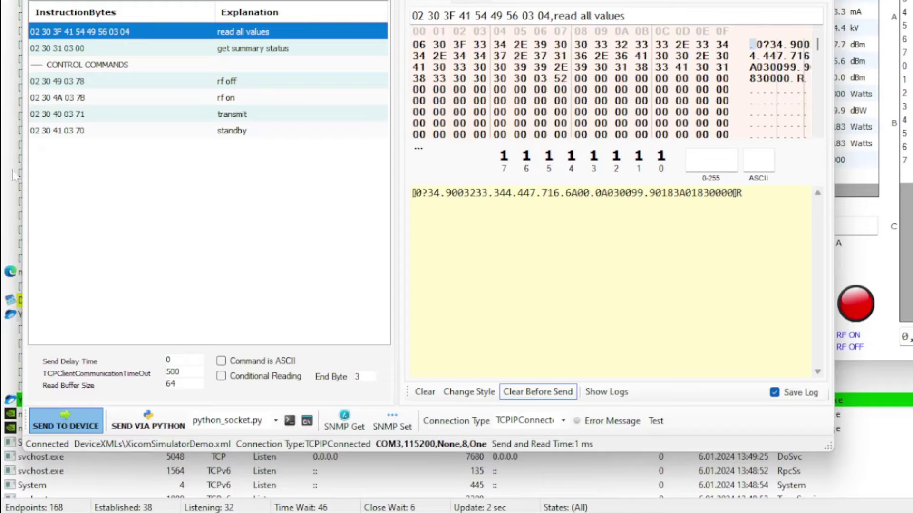
left_click(13, 176)
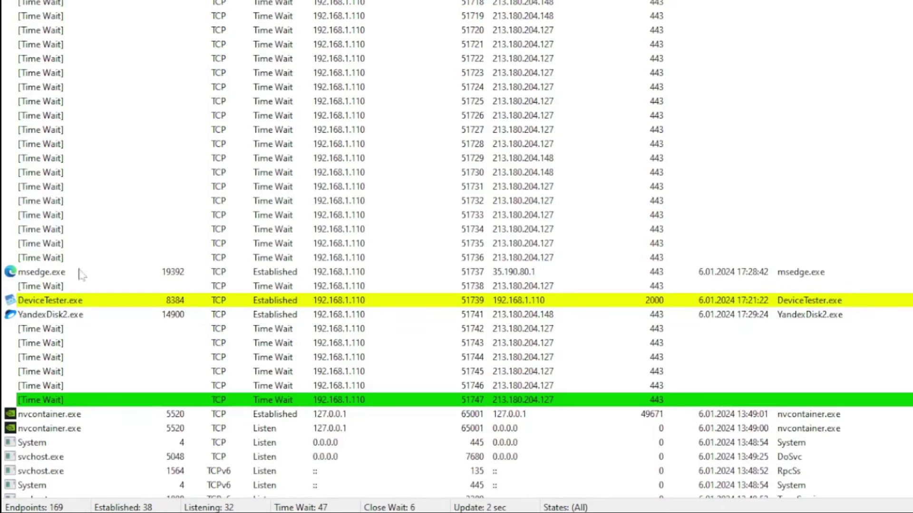
left_click(68, 302)
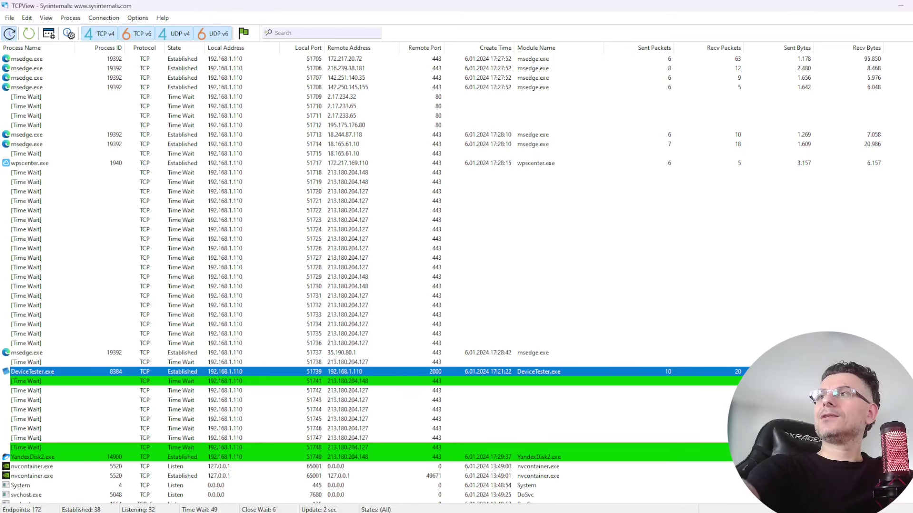
- Send more read all values commands from Device Tester beside TCPView's packet columns, and bring the Xicom HPA Simulator window forward
left_click(502, 512)
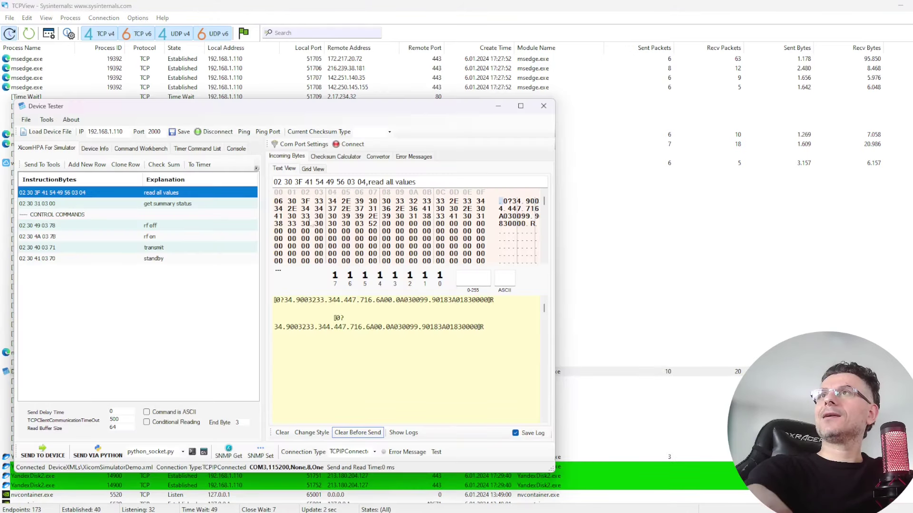
left_click(42, 455)
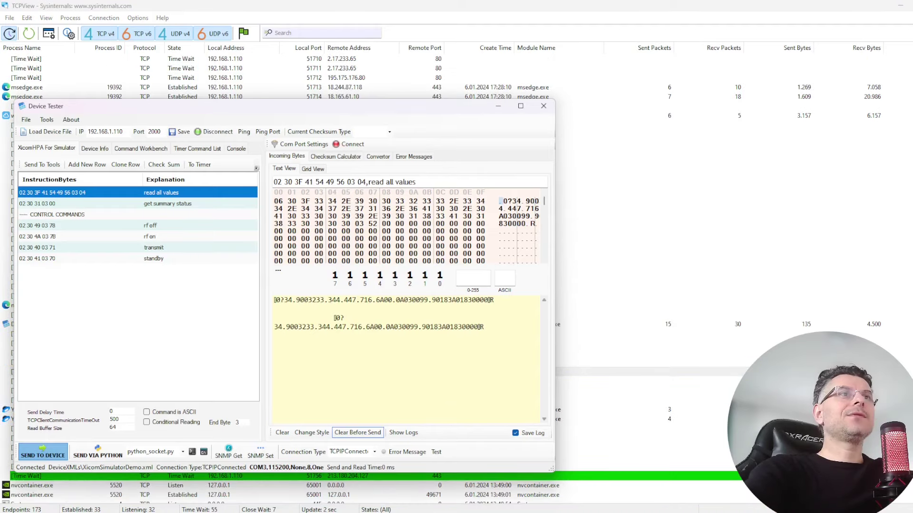
left_click_drag(241, 109, 223, 112)
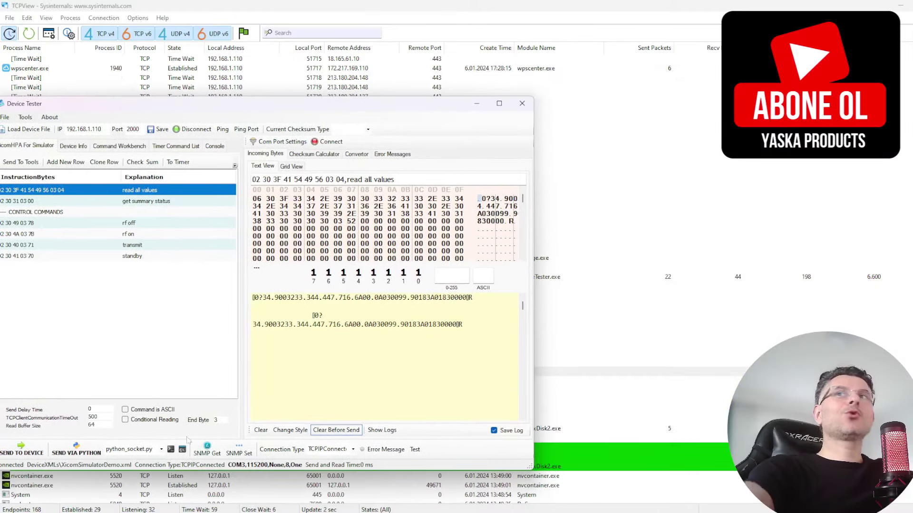
left_click(19, 453)
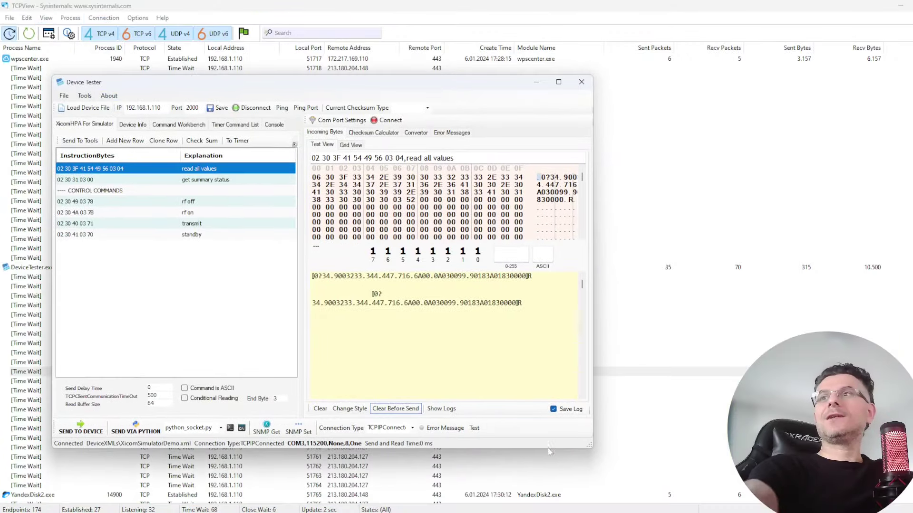
key("alt+Tab")
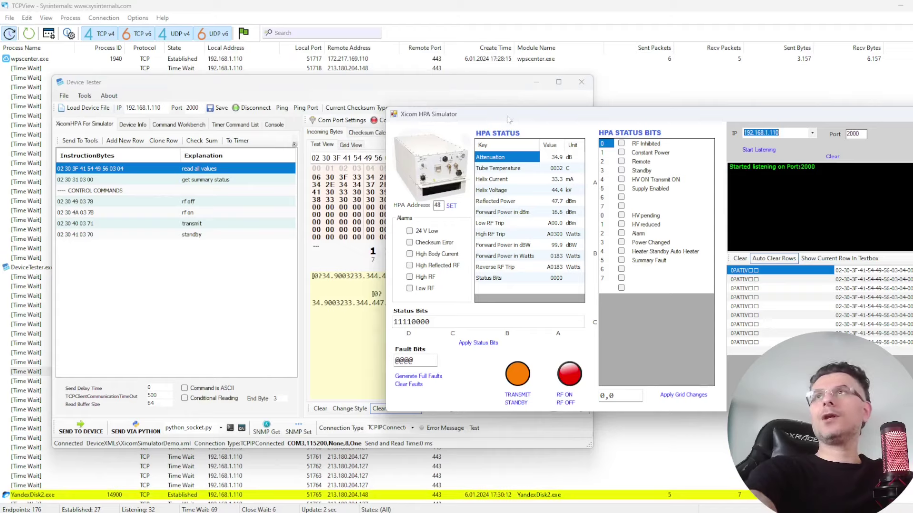
left_click_drag(505, 117, 430, 149)
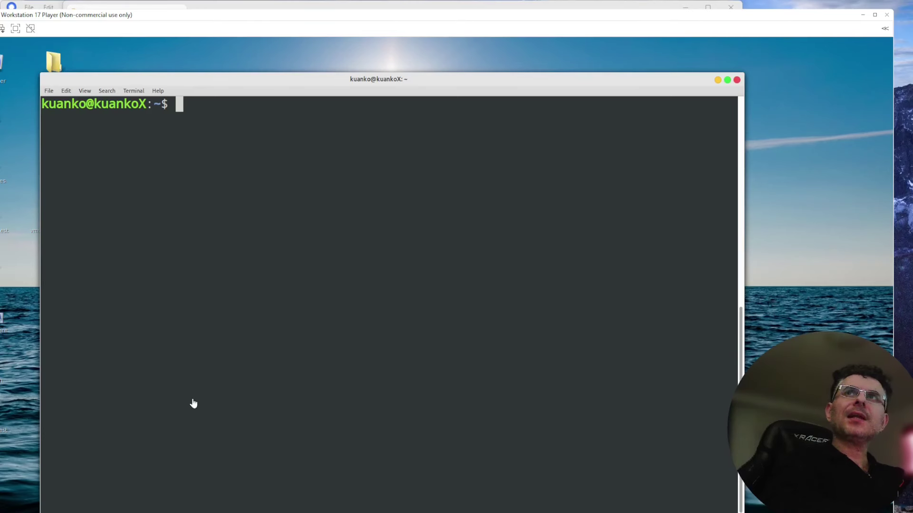
- In the Linux virtual machine's terminal, display the netstat options with netstat --help
type("ne")
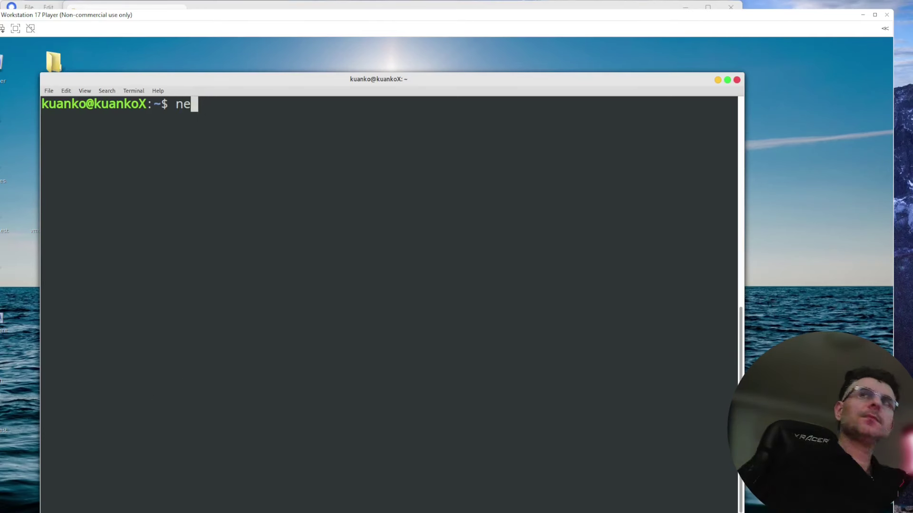
type("tstat -")
type("-help")
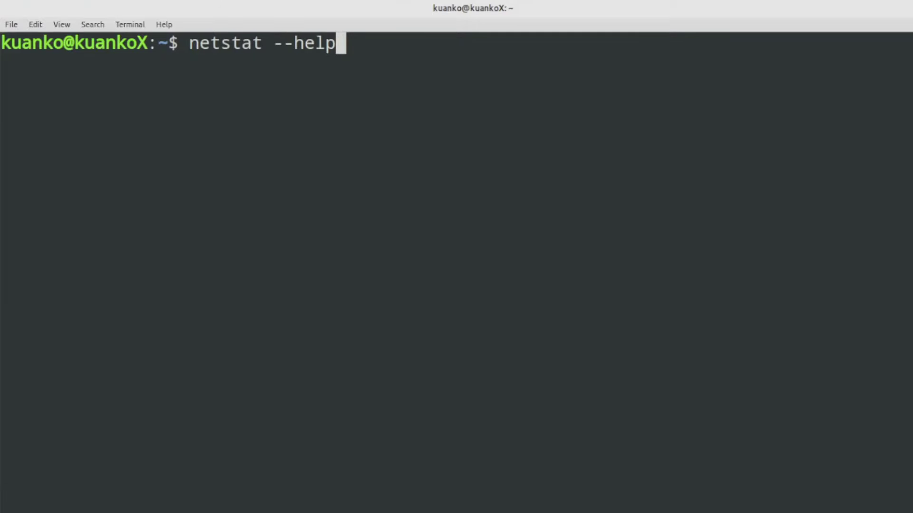
key("Return")
- Examine the netstat help text, from the usage lines and routing option through the listening and all-sockets options
scroll(369, 287, "up", 10)
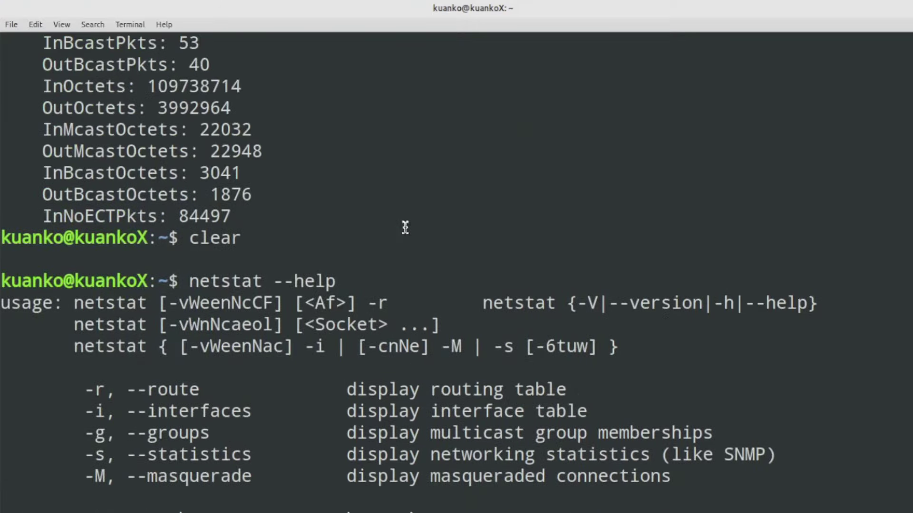
left_click_drag(345, 483, 273, 476)
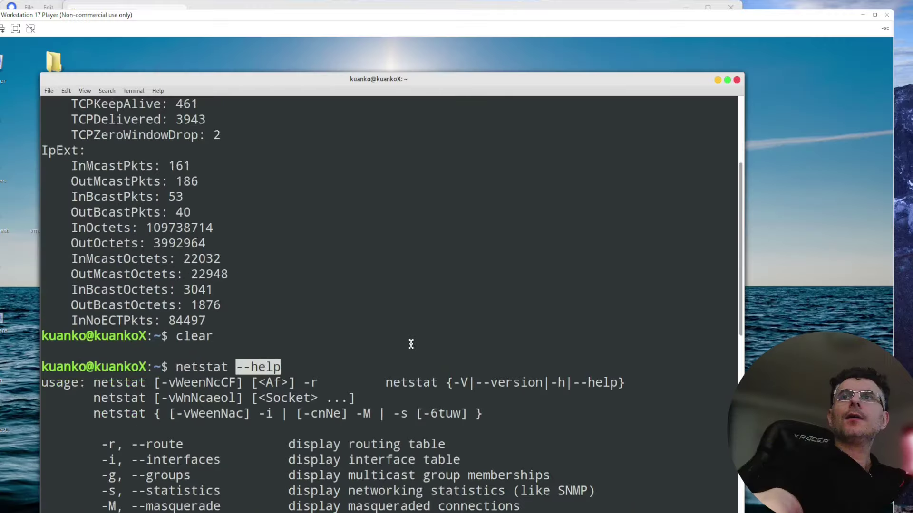
scroll(307, 349, "down", 2)
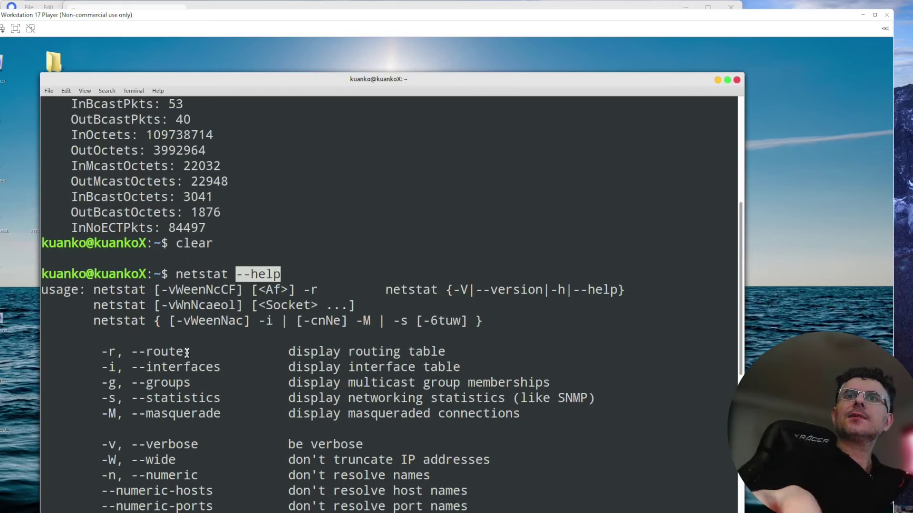
scroll(187, 352, "down", 2)
scroll(740, 278, "down", 2)
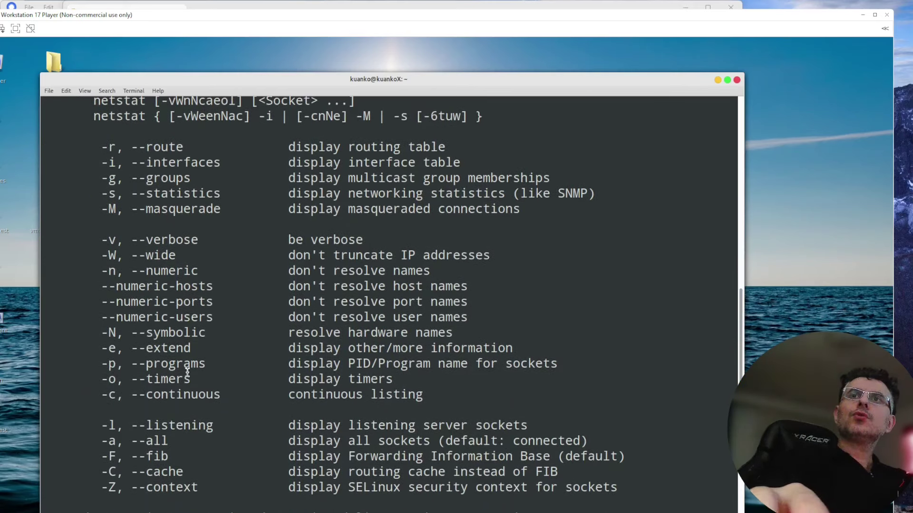
scroll(187, 373, "down", 2)
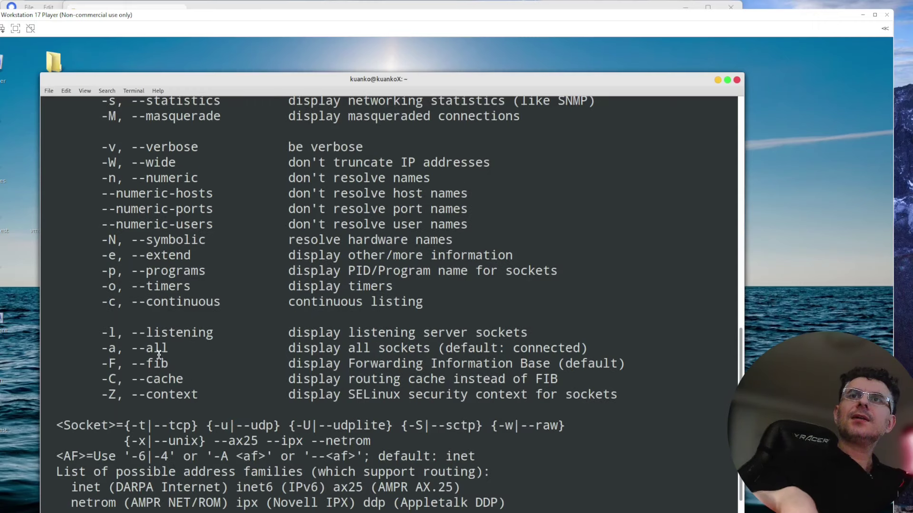
scroll(165, 209, "up", 5)
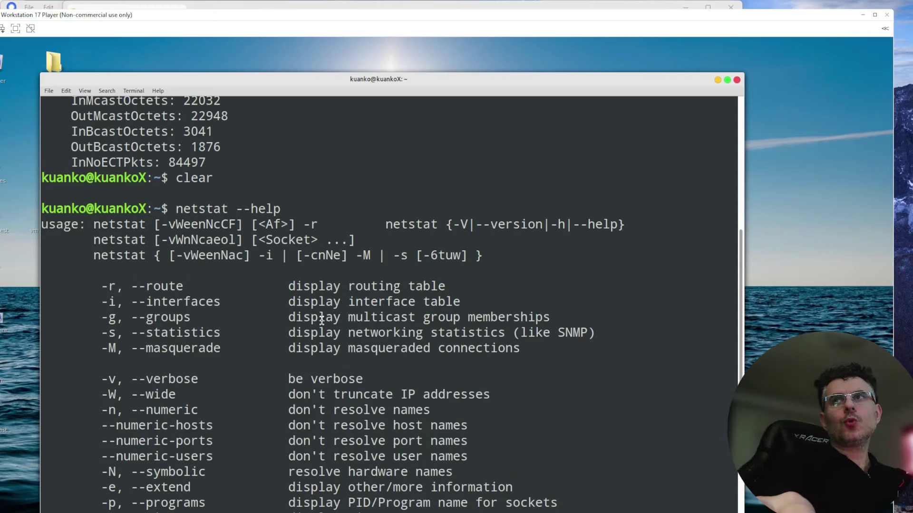
scroll(117, 286, "down", 2)
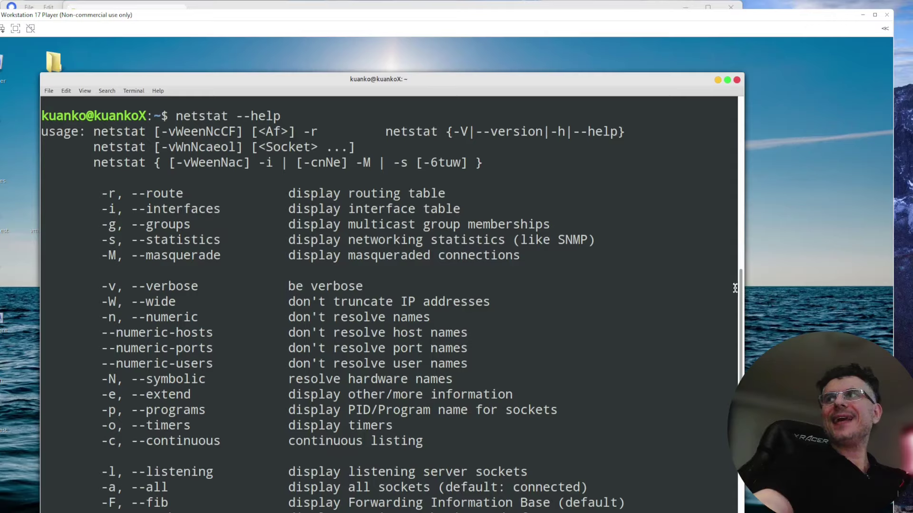
scroll(735, 288, "down", 4)
- Display the kernel IP routing table with netstat -r
mouse_move(193, 512)
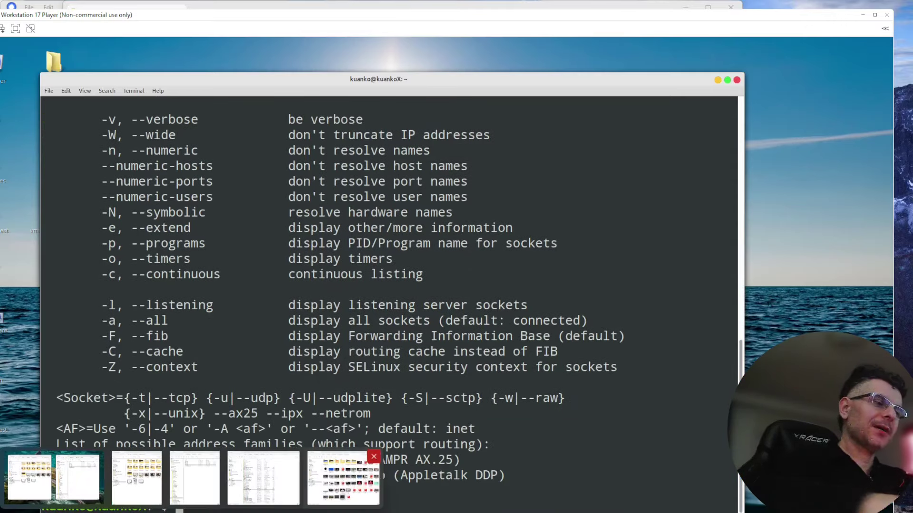
type("netstat ")
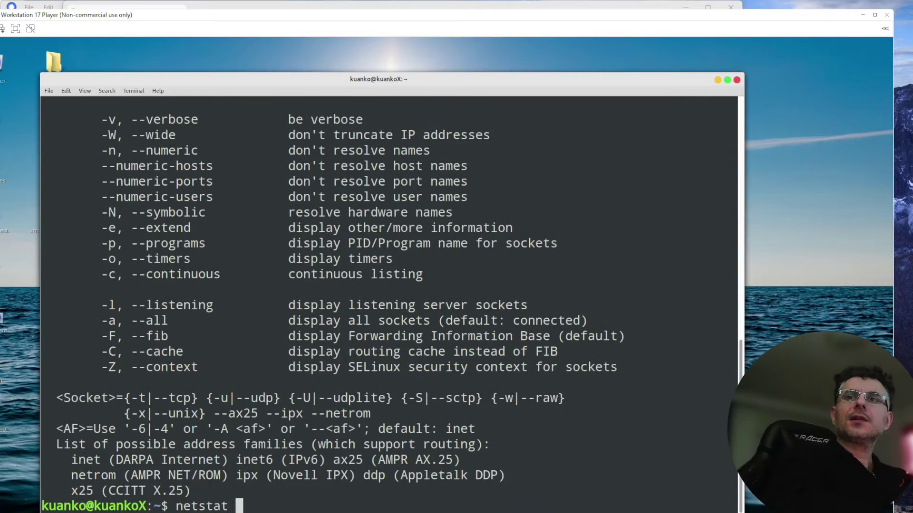
type("-r")
key("Return")
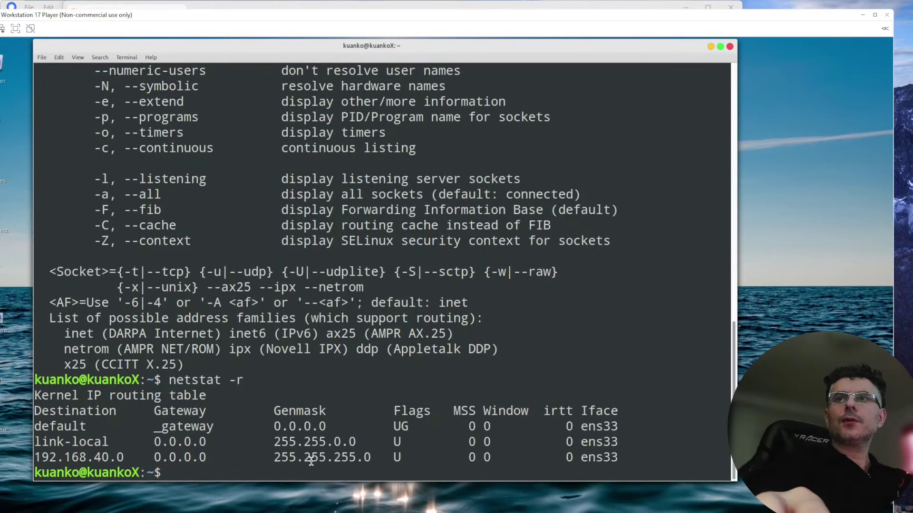
- List the listening sockets with netstat -l and look through the Internet and UNIX domain socket entries
type("netstat")
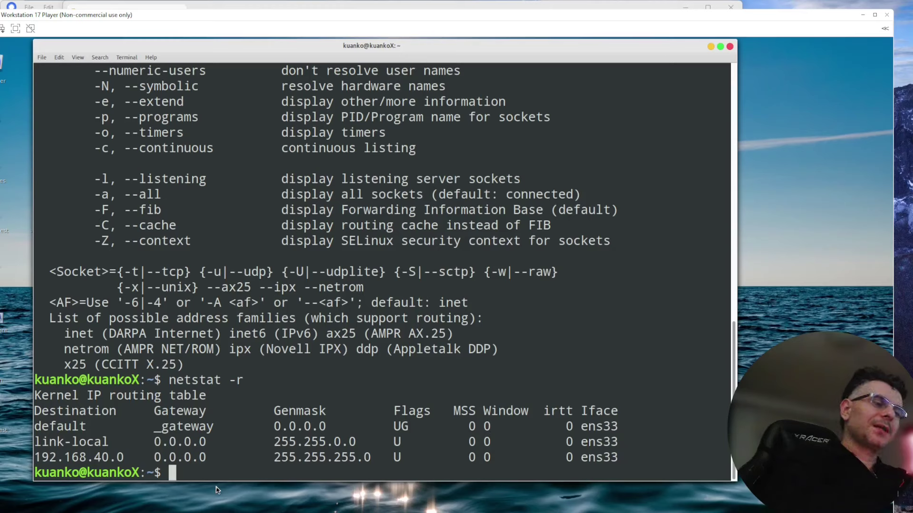
type(" -l")
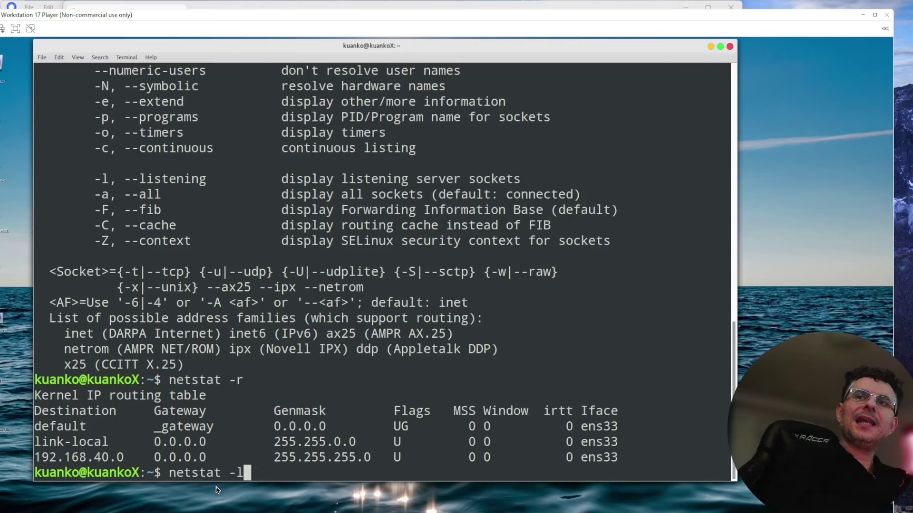
key("Return")
scroll(314, 294, "up", 9)
scroll(314, 294, "down", 2)
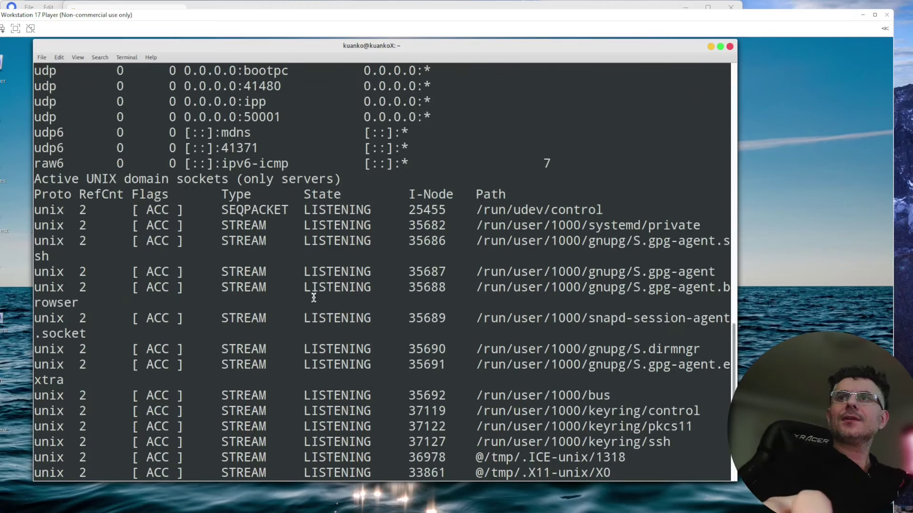
scroll(450, 271, "down", 2)
scroll(434, 272, "down", 2)
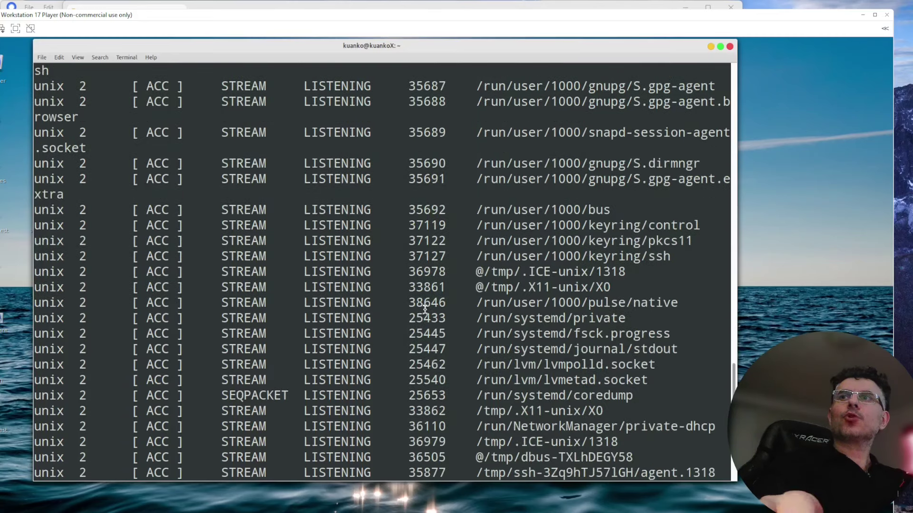
- Clear the terminal after the listening socket list and display the netstat options again with netstat --help
scroll(244, 295, "down", 1)
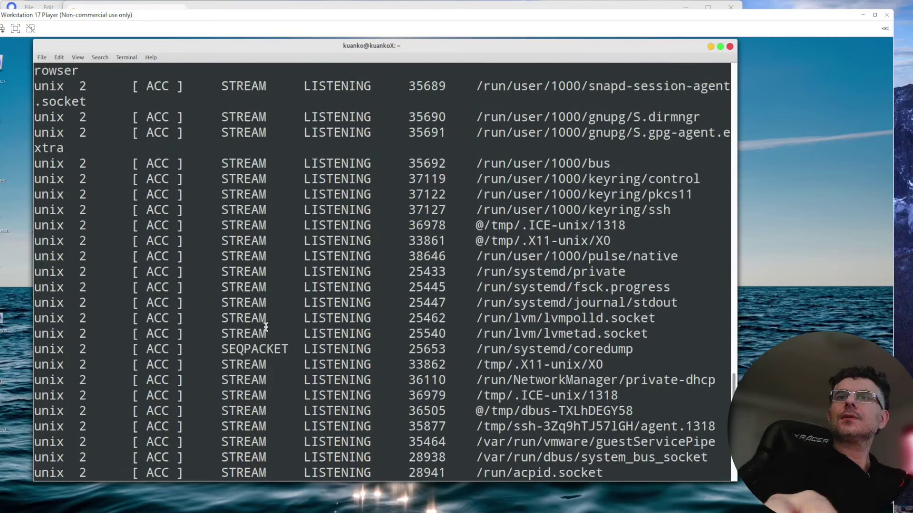
scroll(376, 470, "down", 2)
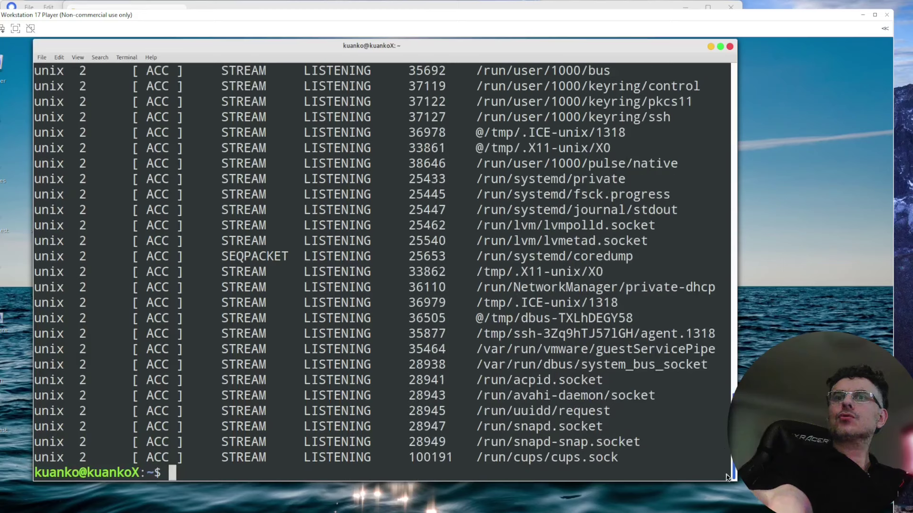
type("clear")
key("Return")
type("netstat --help")
key("Return")
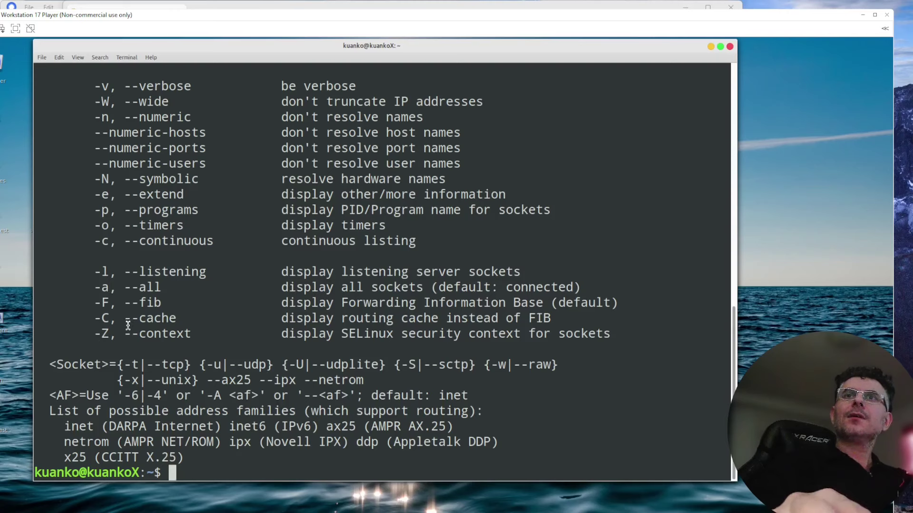
- Highlight the -a option in the help text and list all sockets with netstat -a
left_click_drag(109, 288, 94, 288)
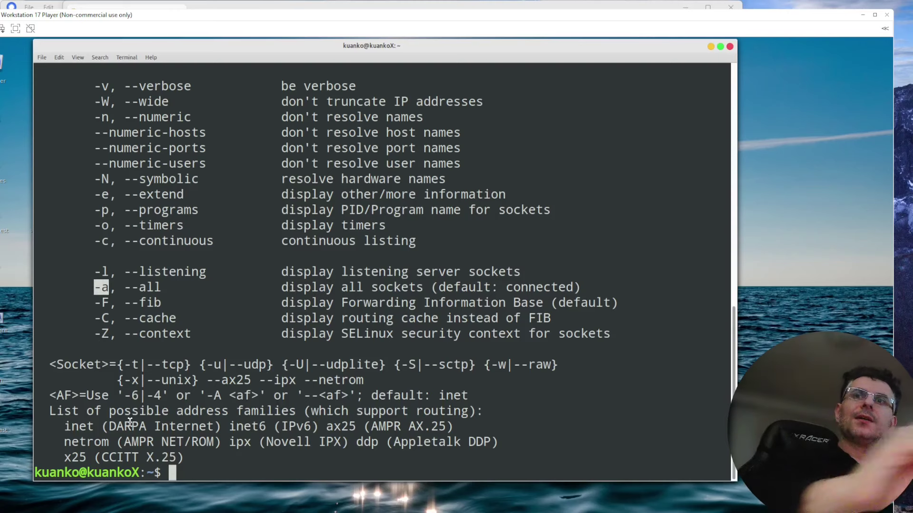
type("sat")
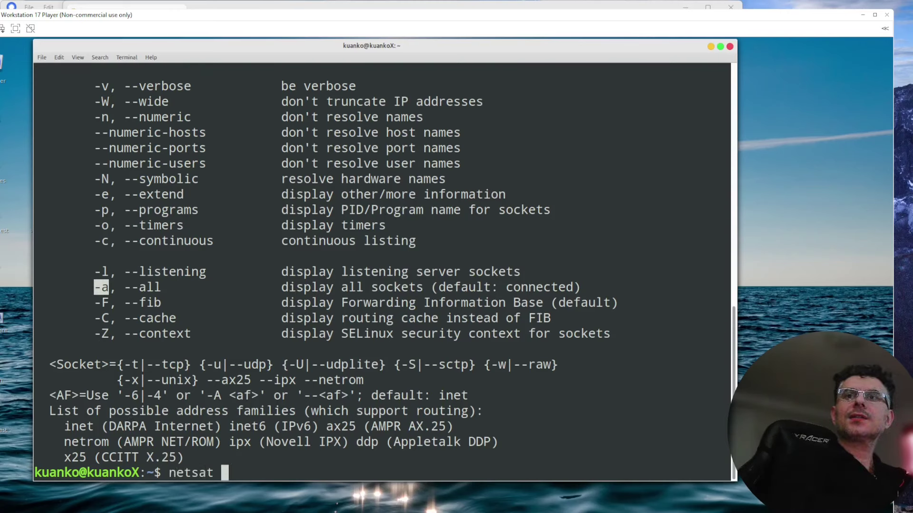
key("BackSpace")
key("BackSpace")
key("BackSpace")
type("tat -a")
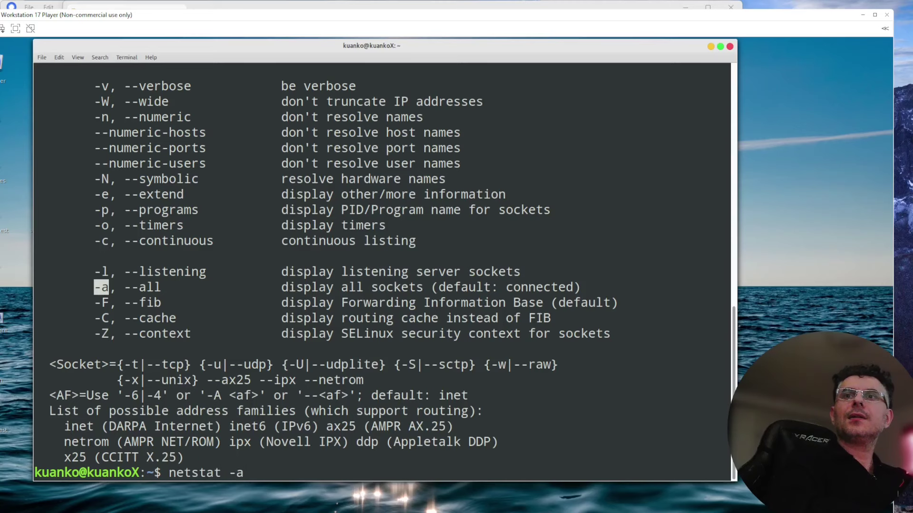
key("Return")
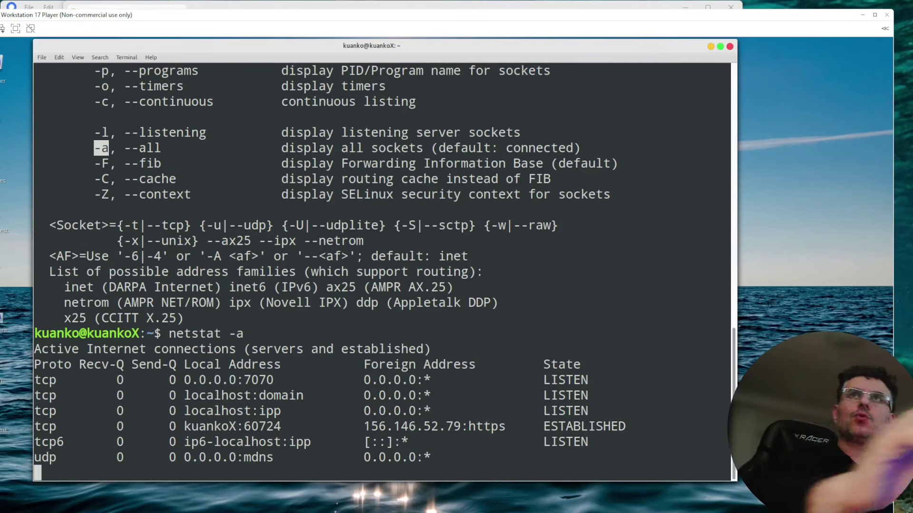
- Look through the UNIX domain socket entries in the all-sockets listing and clear the terminal
left_click_drag(313, 49, 287, 52)
left_click_drag(482, 60, 522, 60)
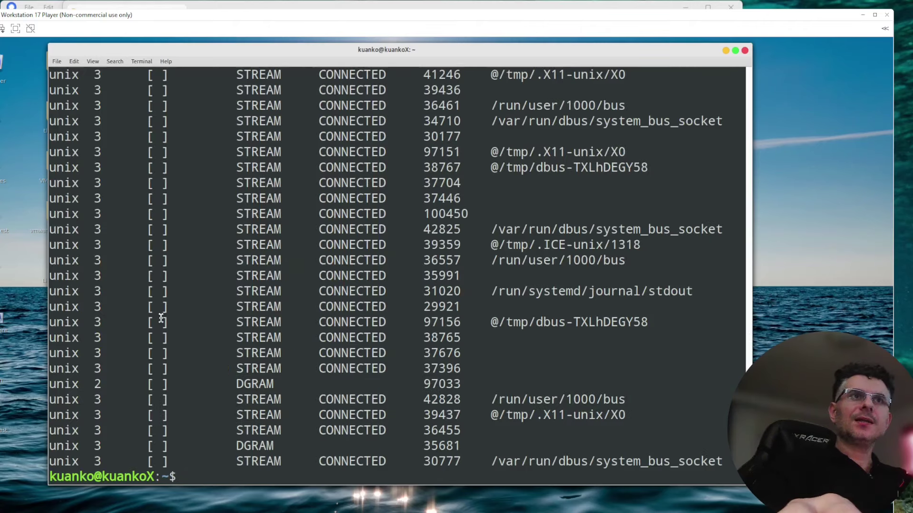
scroll(347, 304, "up", 10)
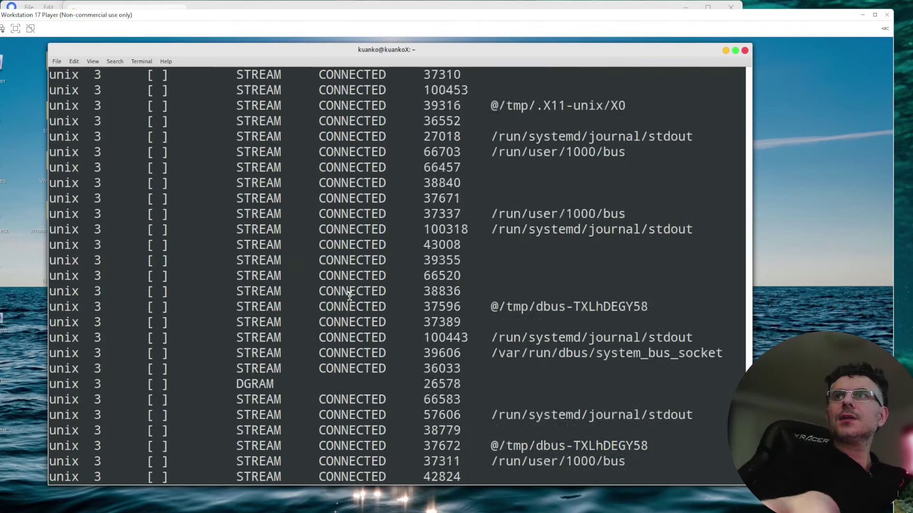
scroll(347, 305, "up", 8)
scroll(328, 319, "down", 3)
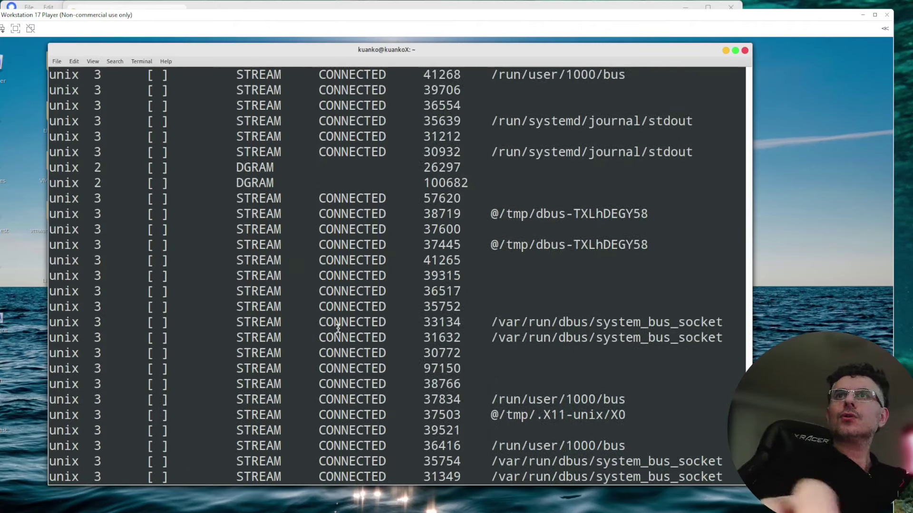
scroll(292, 393, "down", 2)
scroll(292, 393, "down", 10)
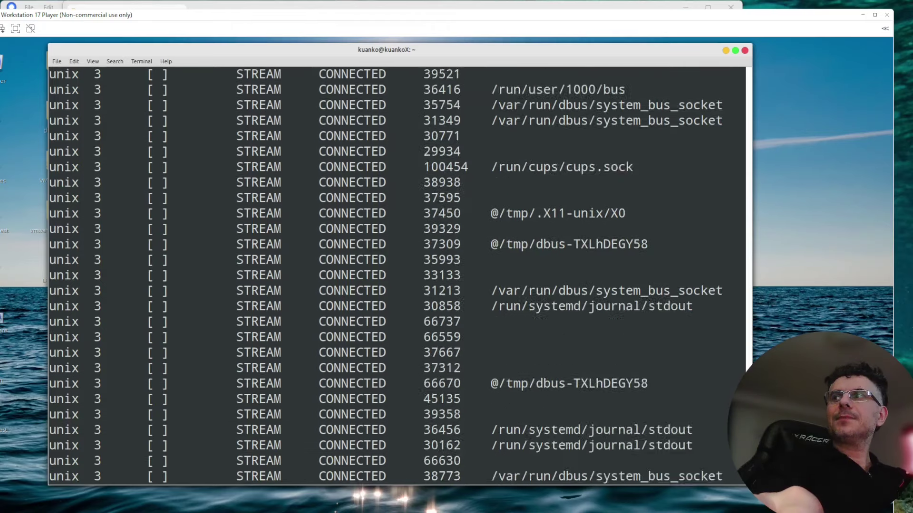
type("clear")
key("Return")
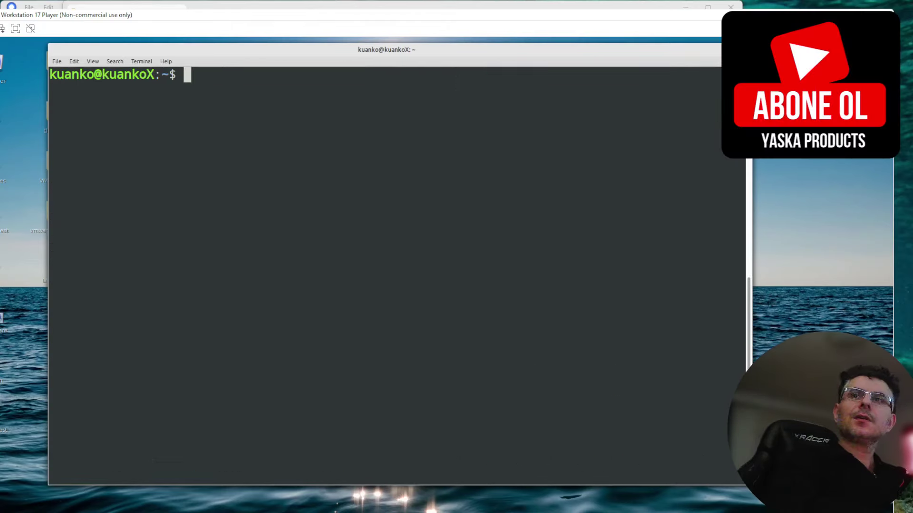
type("netstast")
key("BackSpace")
type("t =")
key("BackSpace")
type("--h")
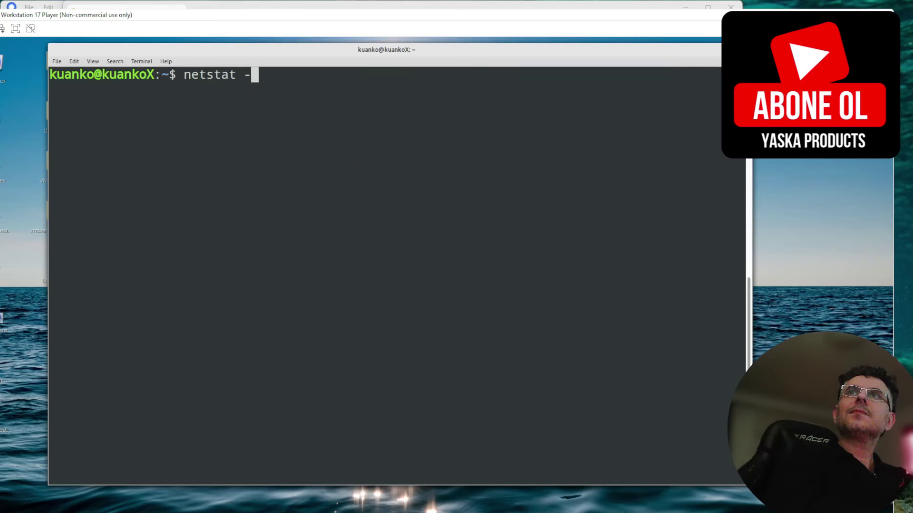
key("BackSpace")
key("BackSpace")
key("BackSpace")
key("BackSpace")
key("BackSpace")
key("BackSpace")
key("BackSpace")
key("BackSpace")
key("BackSpace")
key("BackSpace")
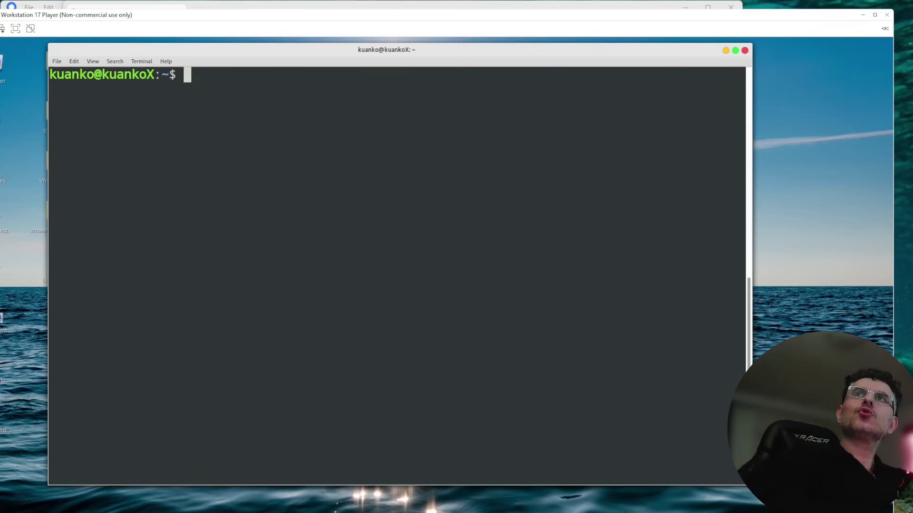
- Recall the earlier netstat --help command from the shell history and run it again
key("Up")
key("Up")
key("Up")
key("Up")
key("Down")
key("Down")
key("Up")
key("Up")
key("Up")
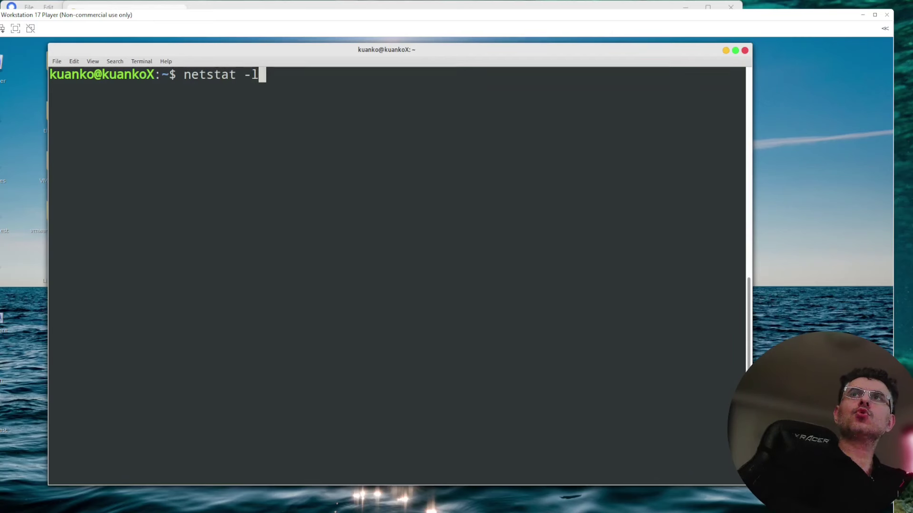
key("Up")
key("Up")
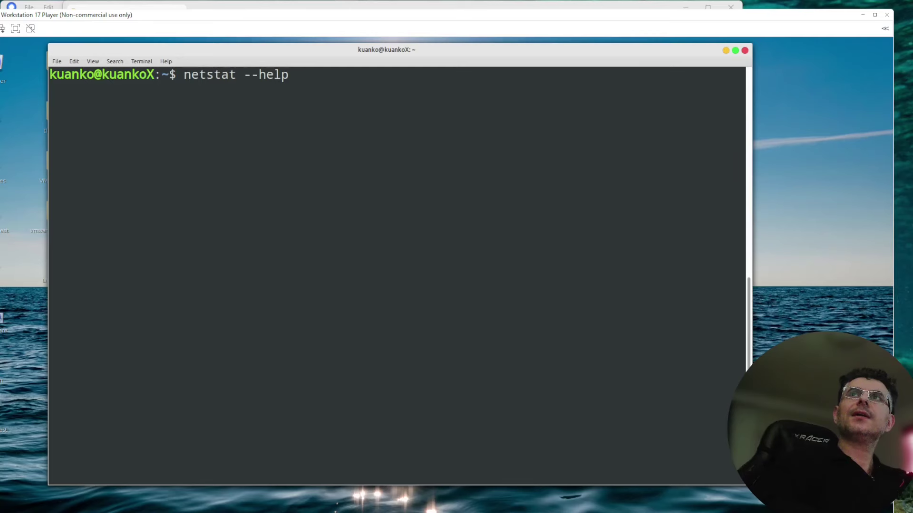
key("Return")
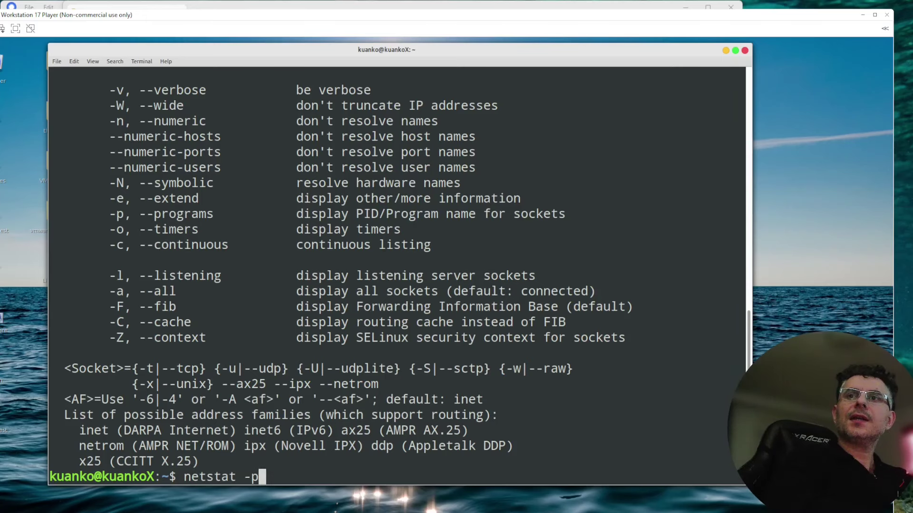
- List connections with their PID and program names using netstat -p, and look through the Internet and UNIX domain socket entries
key("Return")
scroll(578, 221, "up", 20)
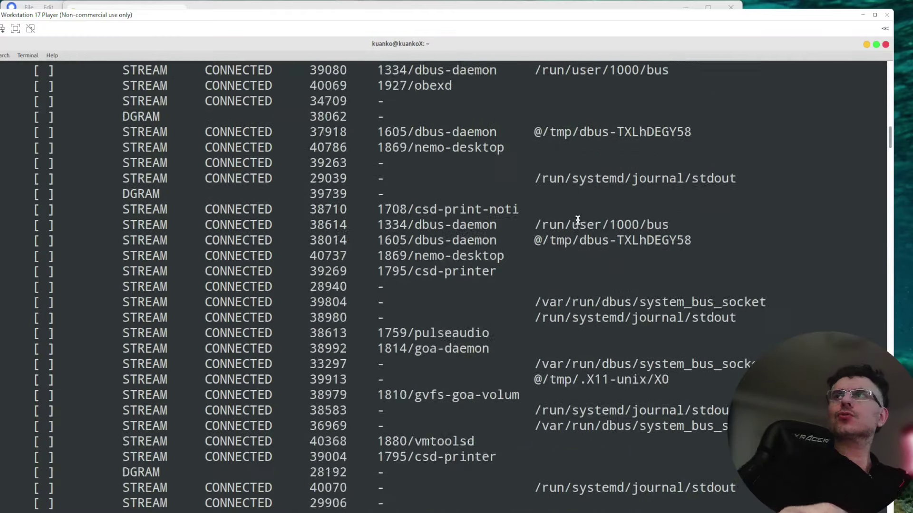
scroll(577, 220, "up", 15)
scroll(123, 197, "down", 7)
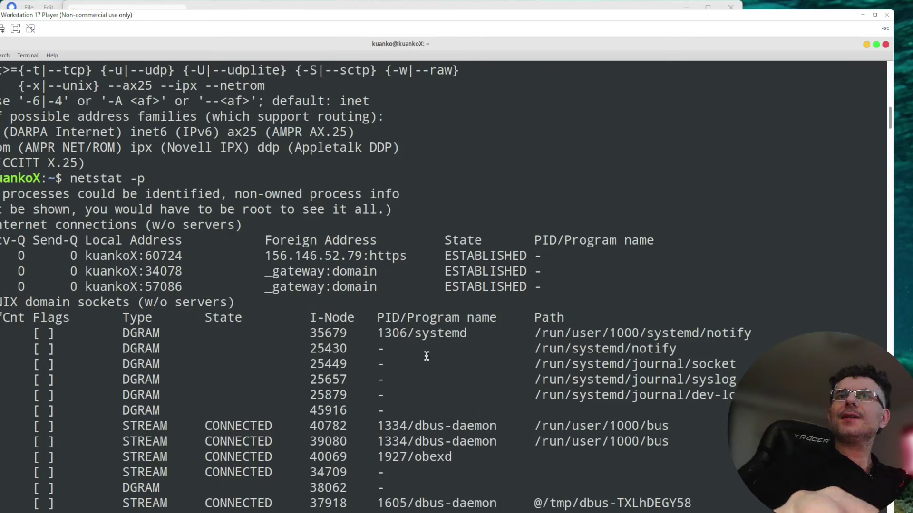
scroll(137, 227, "down", 2)
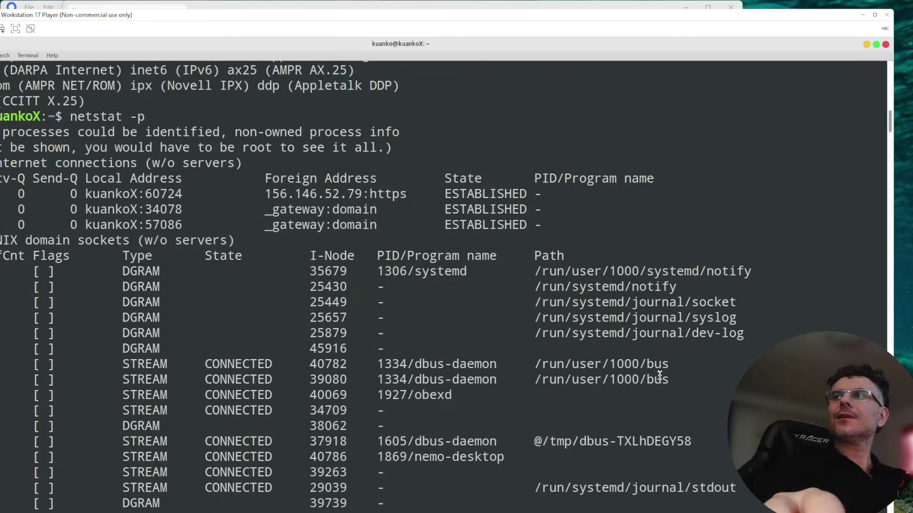
scroll(716, 330, "down", 5)
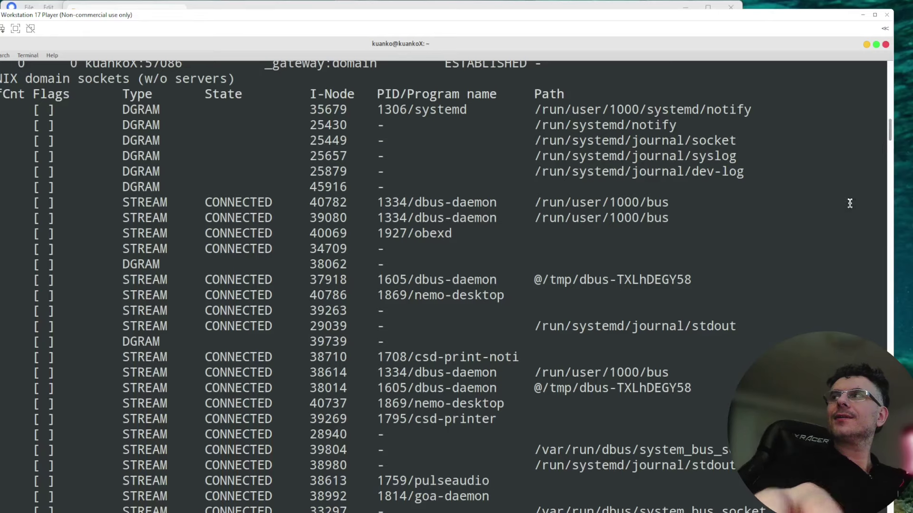
left_click_drag(884, 135, 885, 288)
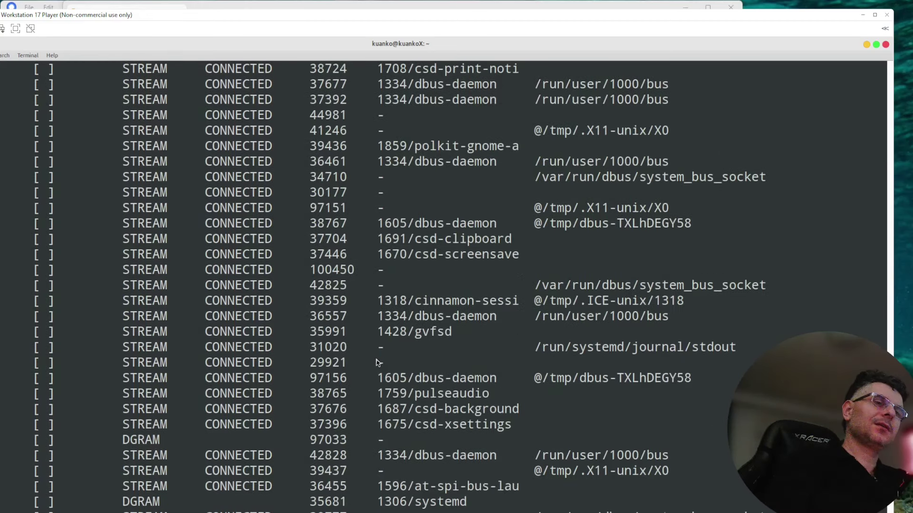
- Clear the terminal and display the per-protocol network statistics with netstat -s, going back to the start of the output
key("ctrl+l")
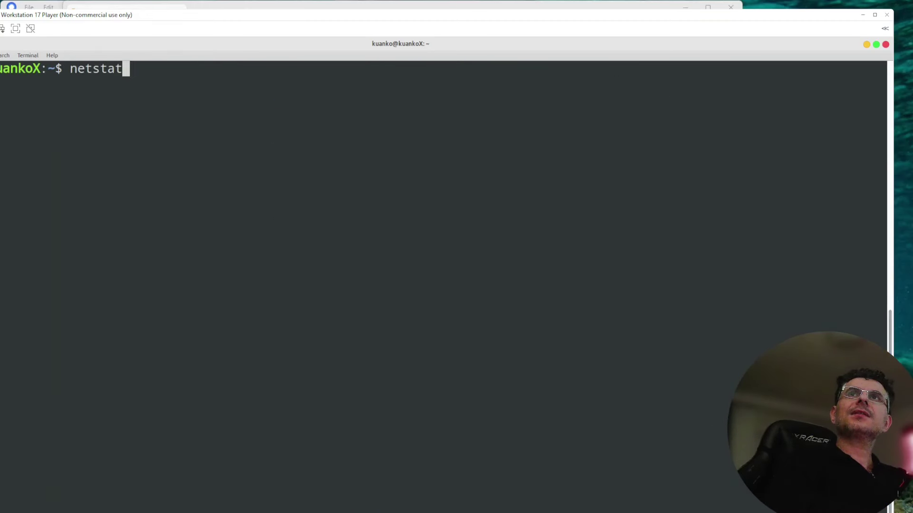
key("Return")
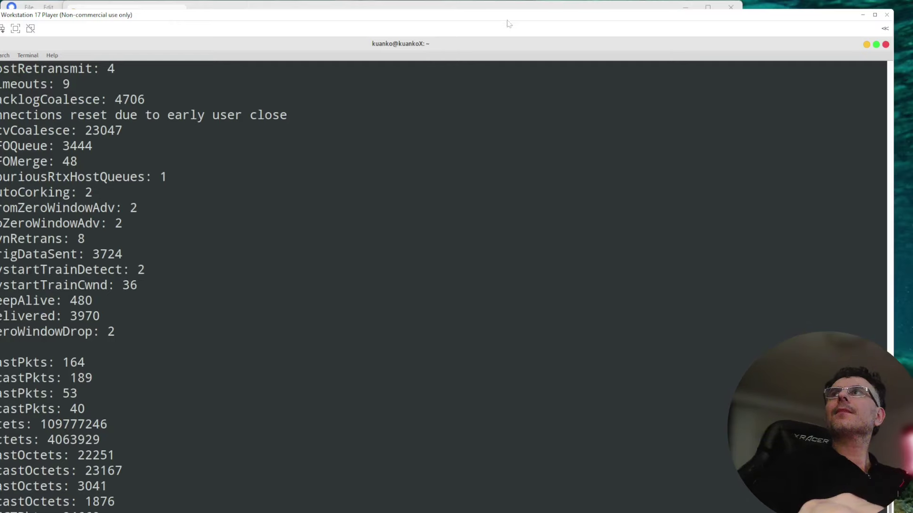
scroll(221, 218, "up", 15)
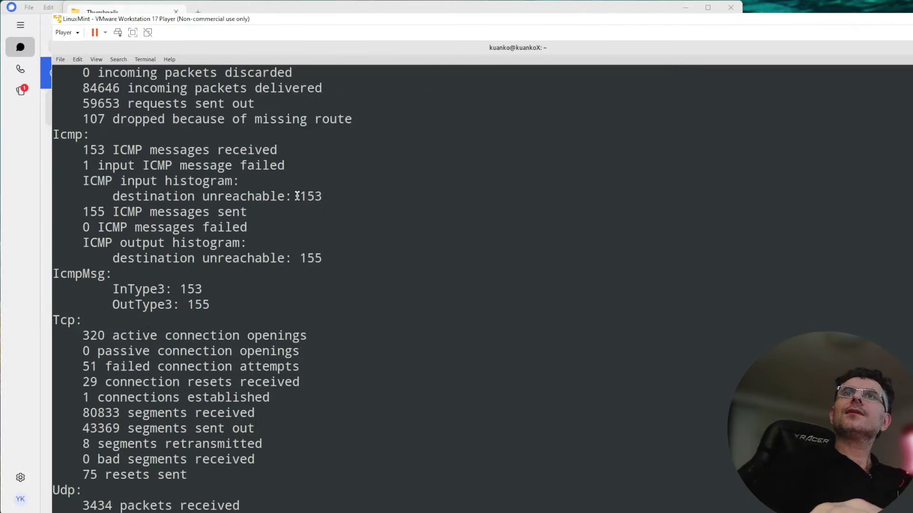
scroll(125, 257, "up", 8)
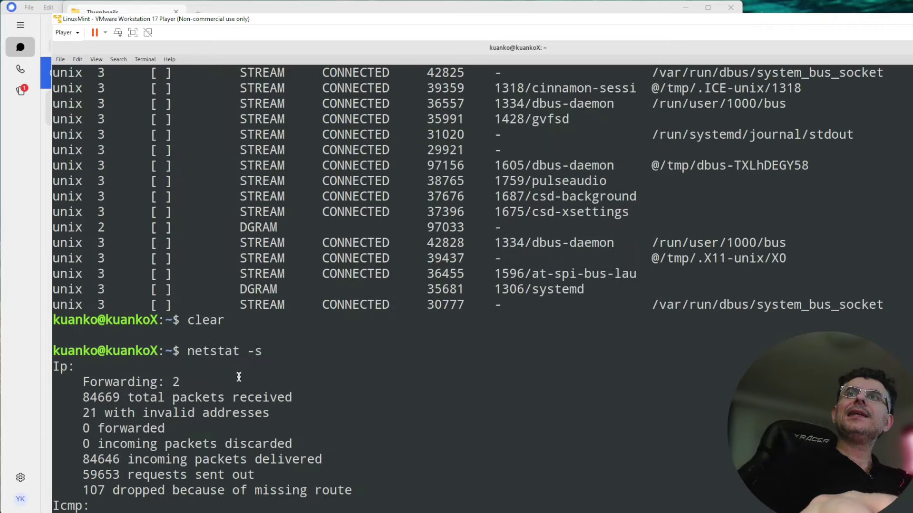
- Examine the statistics output from the Ip and Icmp sections through Tcp, Udp and TcpExt
scroll(229, 361, "down", 18)
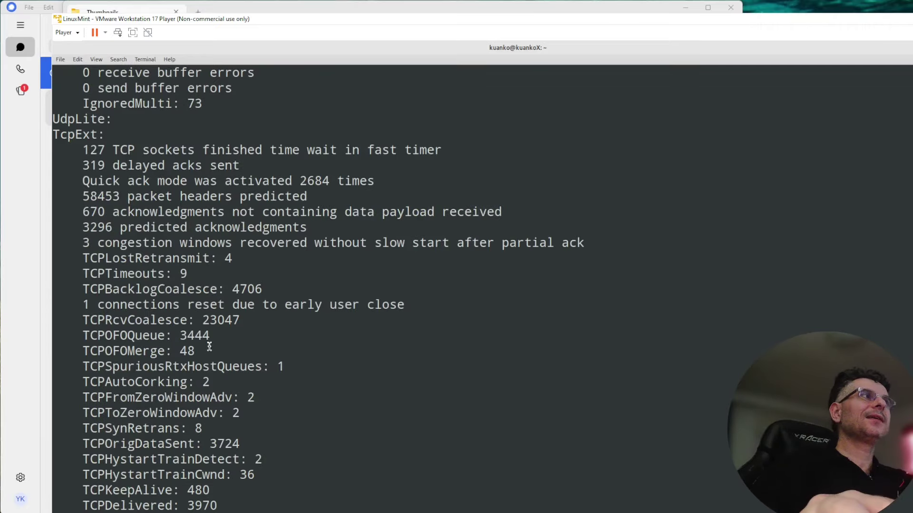
scroll(228, 356, "down", 2)
scroll(228, 317, "up", 9)
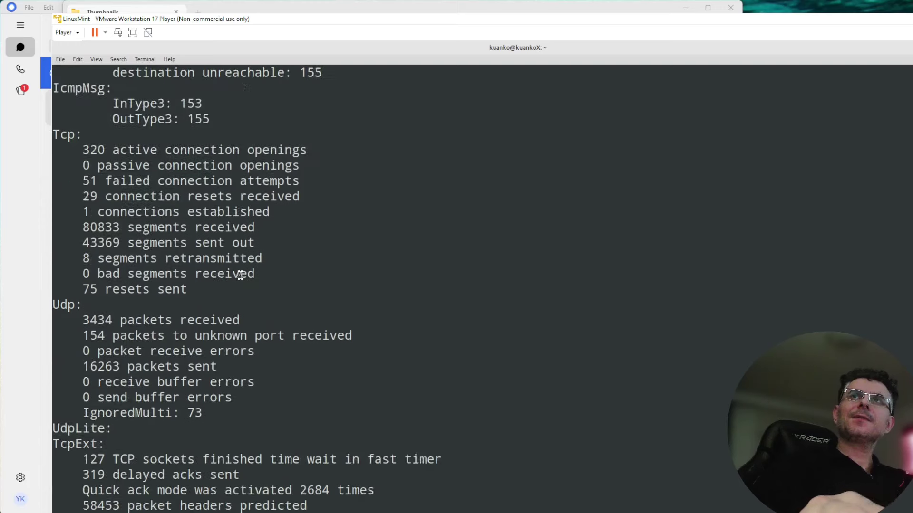
scroll(215, 219, "up", 9)
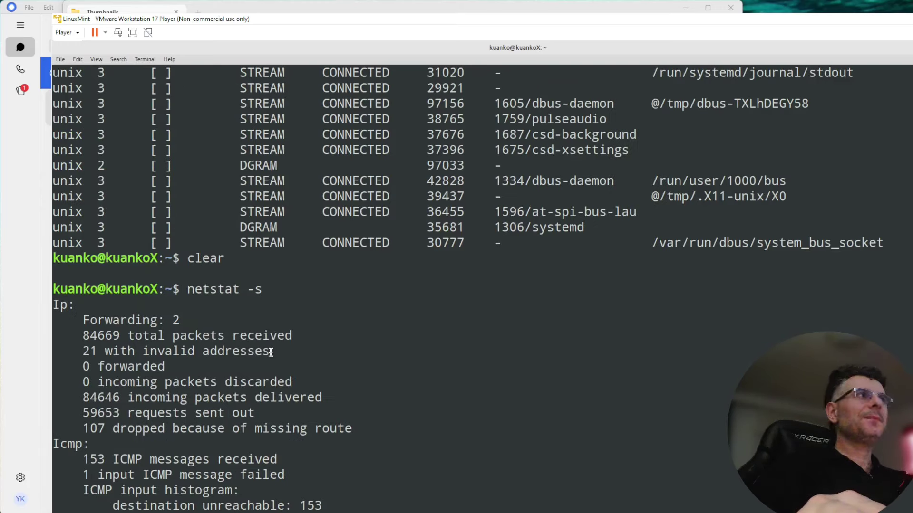
scroll(270, 329, "down", 3)
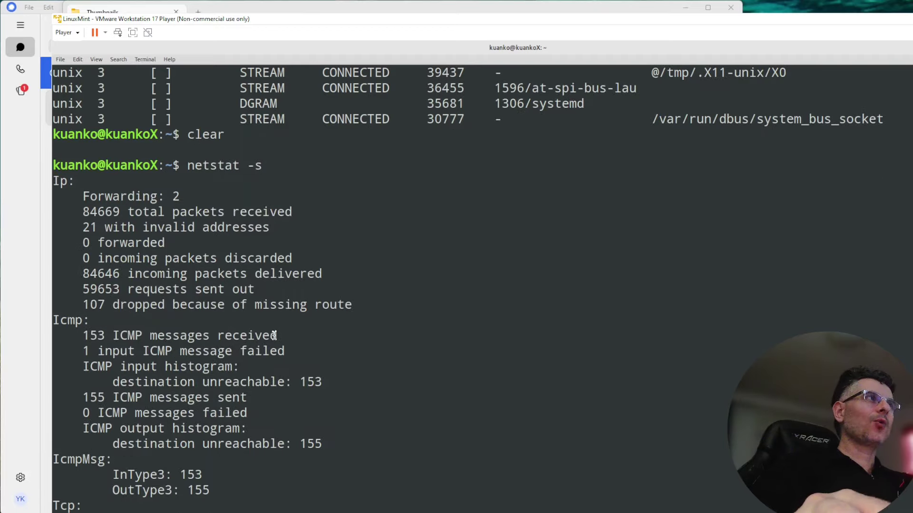
scroll(273, 335, "down", 1)
scroll(412, 306, "down", 6)
scroll(412, 303, "down", 5)
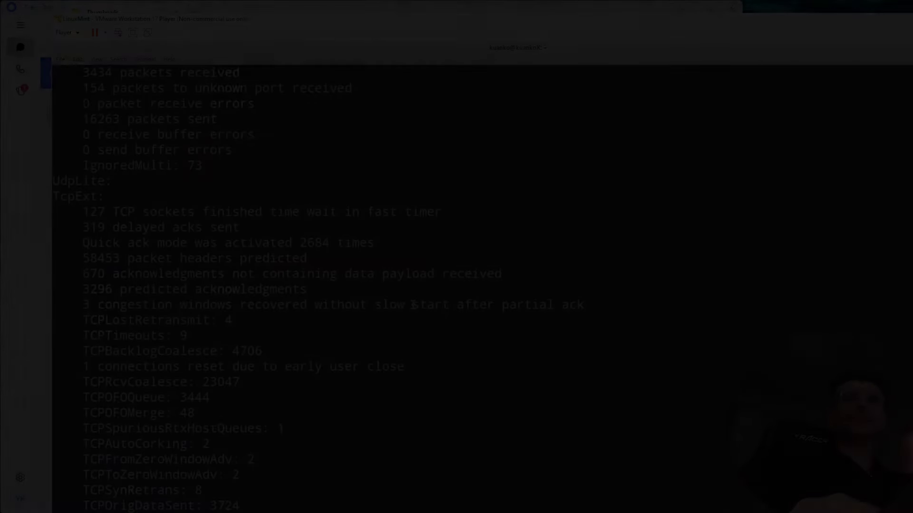